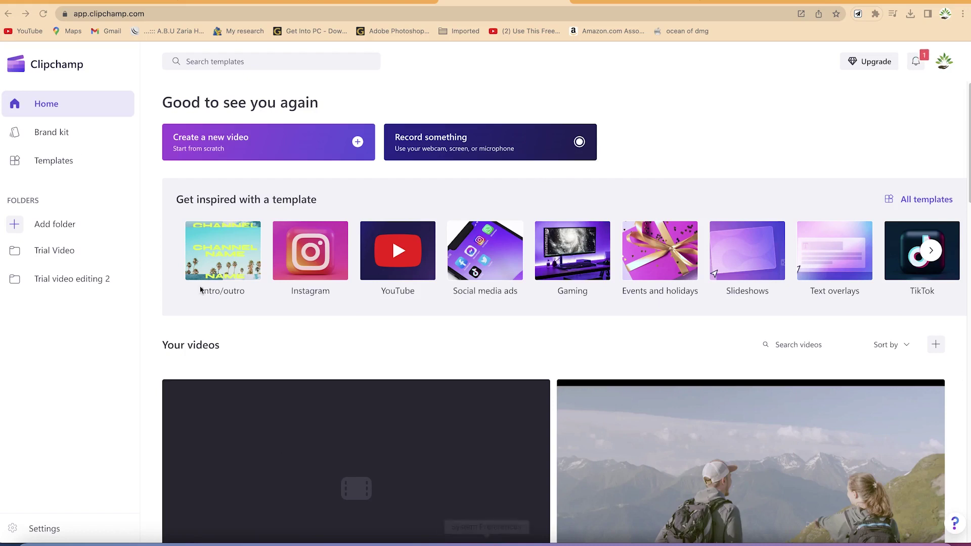
- From All templates, scroll to the Intro/outro row and open its See all page
click(943, 200)
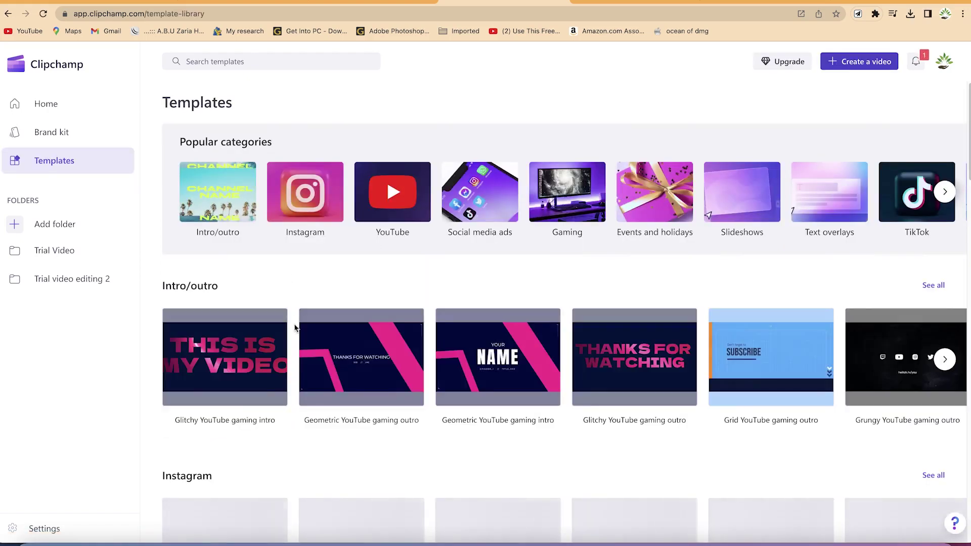
scroll(296, 339, down, 1)
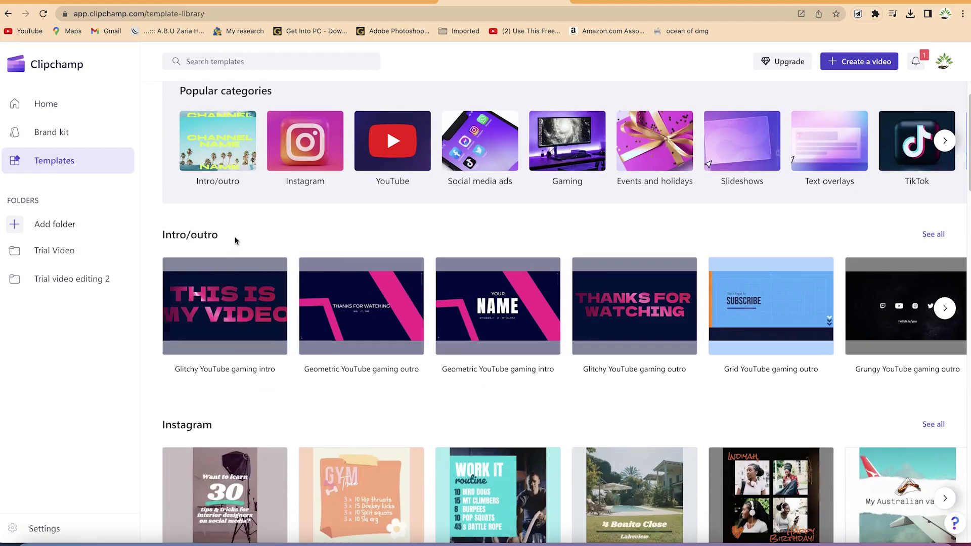
scroll(247, 308, down, 2)
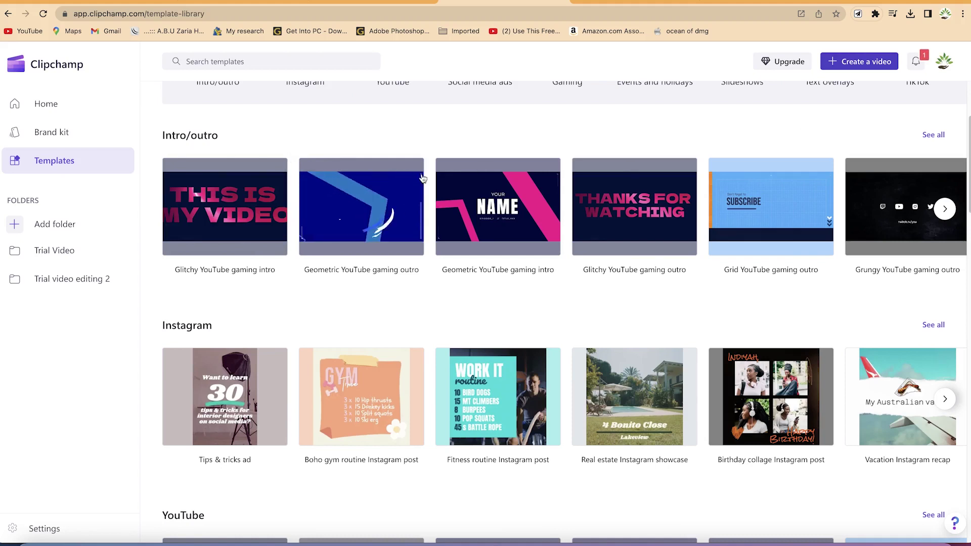
click(935, 135)
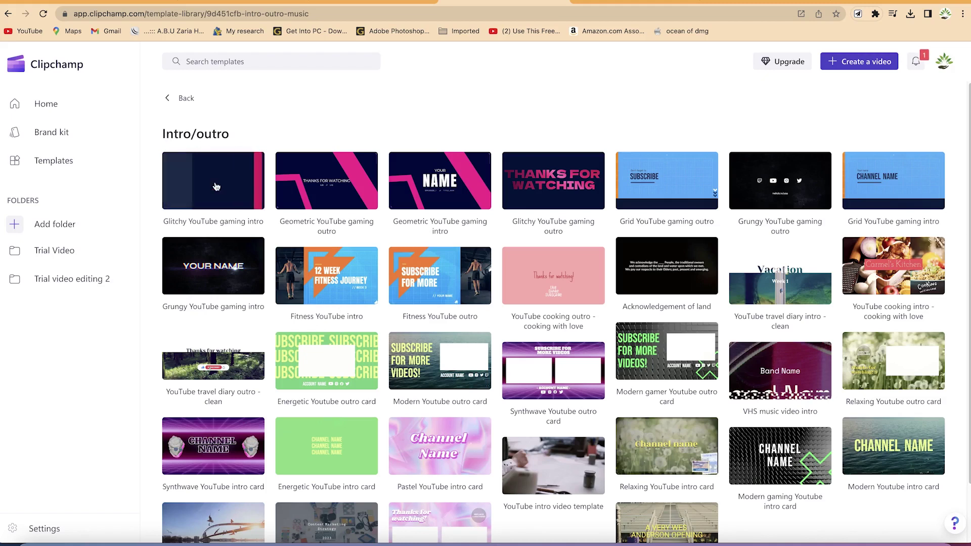
- Preview the Glitchy YouTube gaming intro template and start a new project from it
click(216, 187)
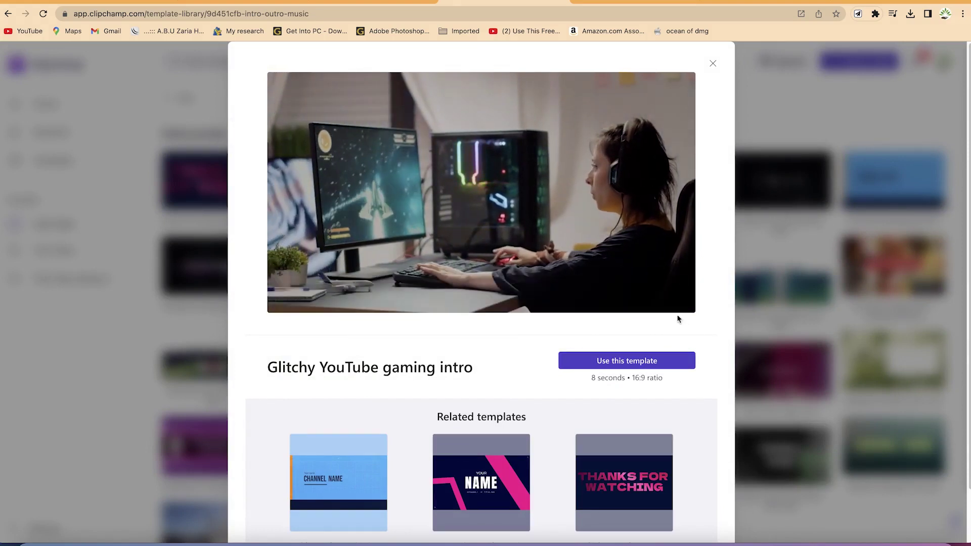
click(620, 366)
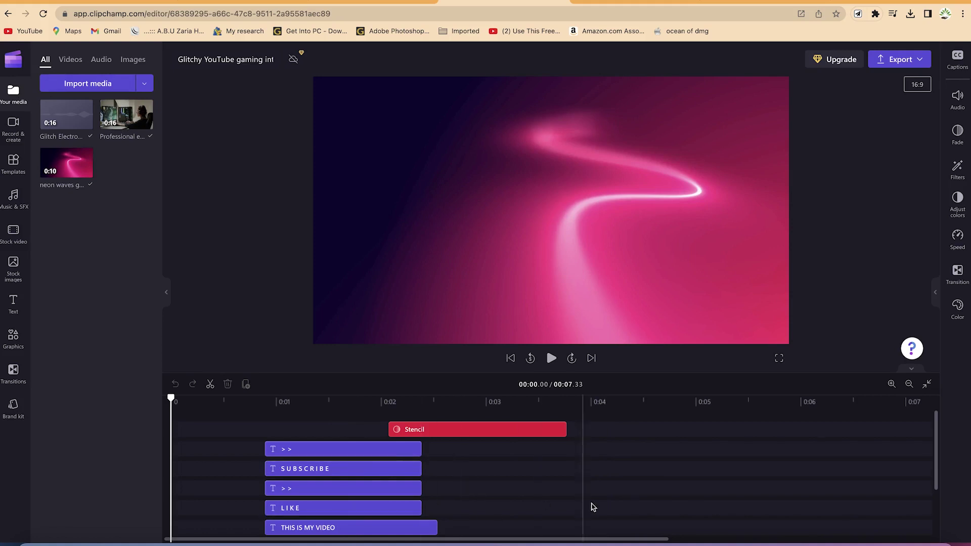
drag(933, 441, 932, 476)
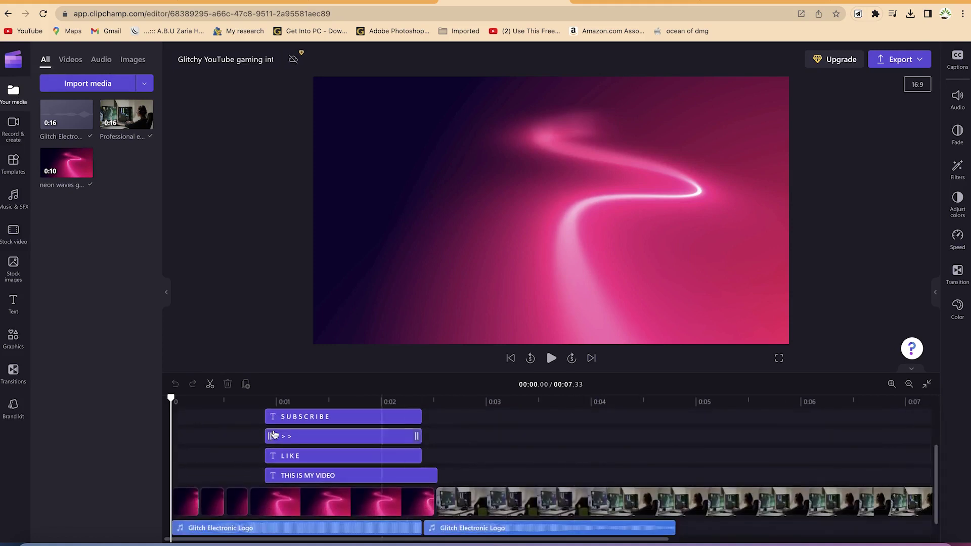
click(521, 514)
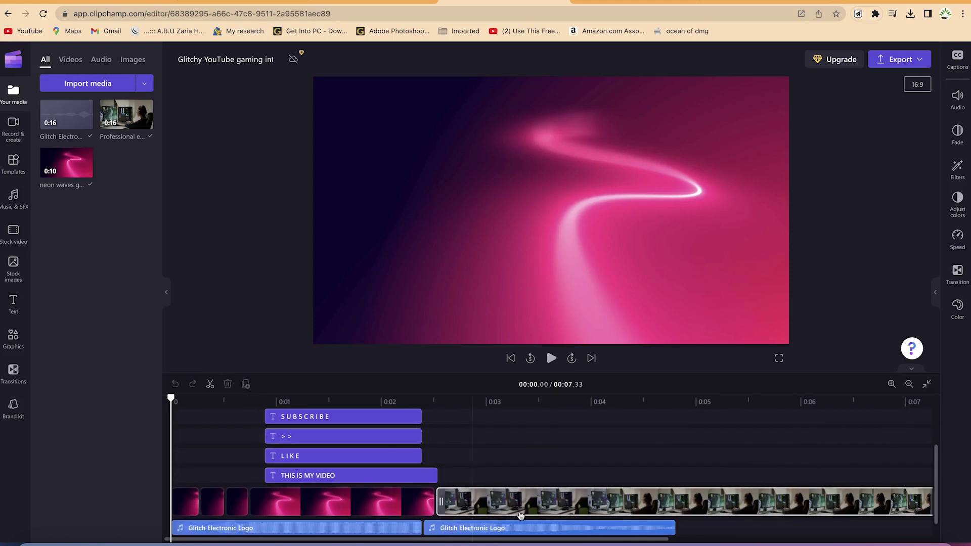
scroll(516, 518, down, 2)
click(218, 523)
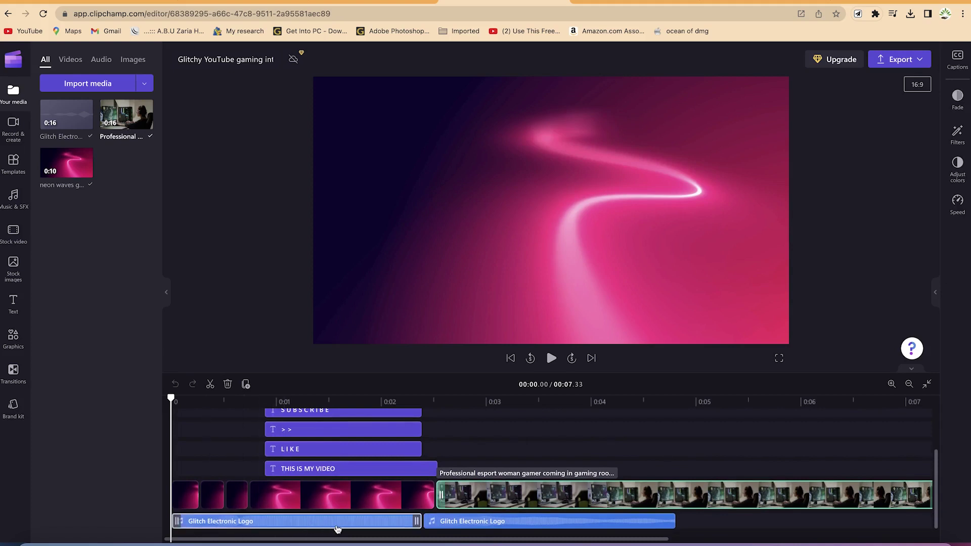
click(486, 522)
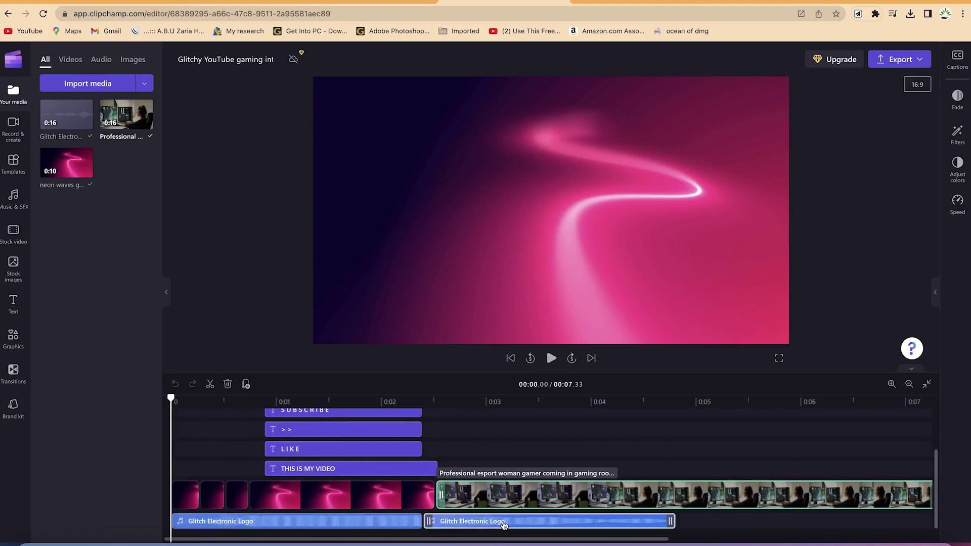
click(429, 509)
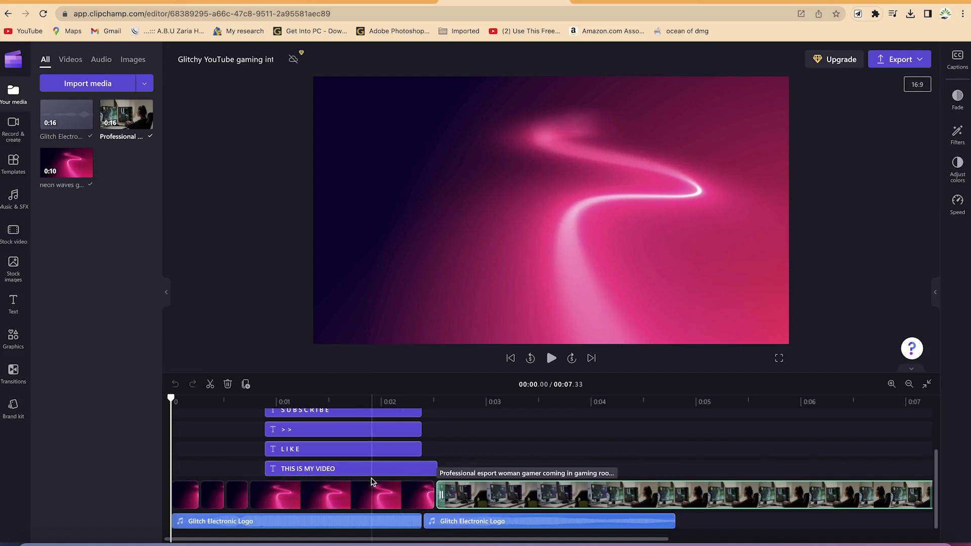
scroll(373, 478, up, 3)
click(359, 449)
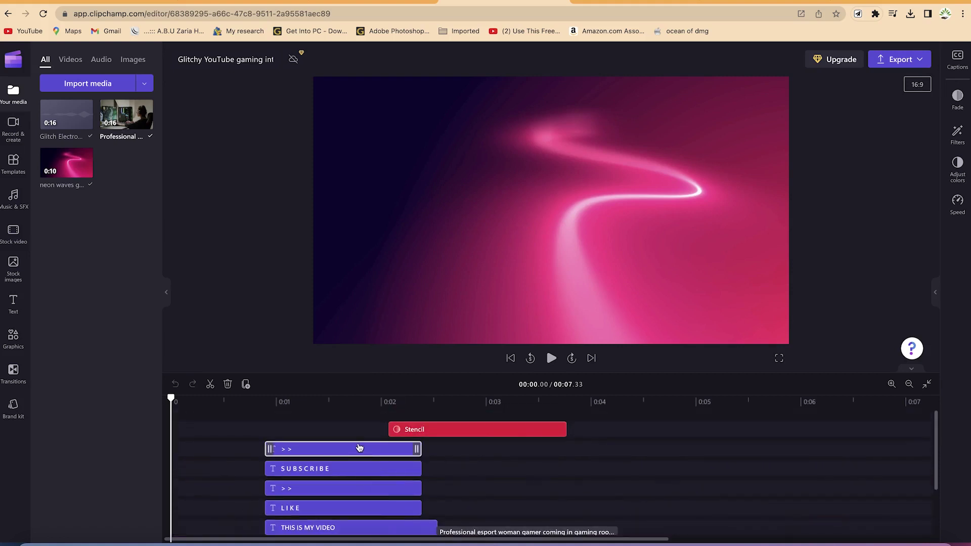
click(328, 469)
click(322, 488)
click(325, 508)
click(330, 529)
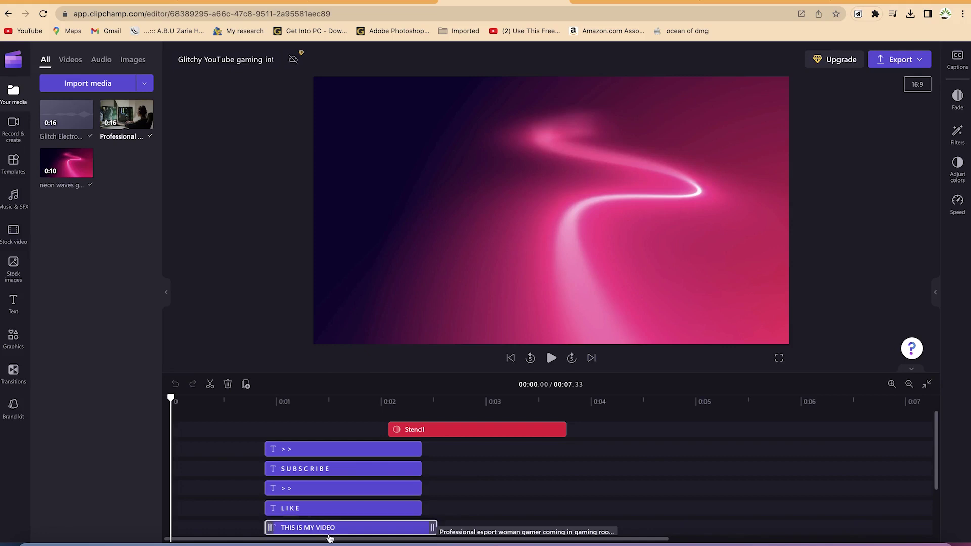
key(space)
click(357, 507)
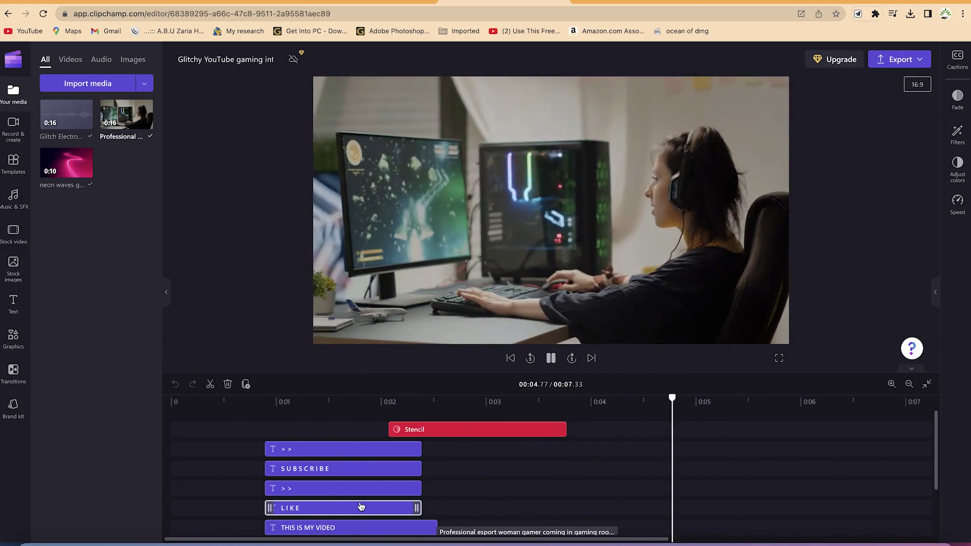
key(space)
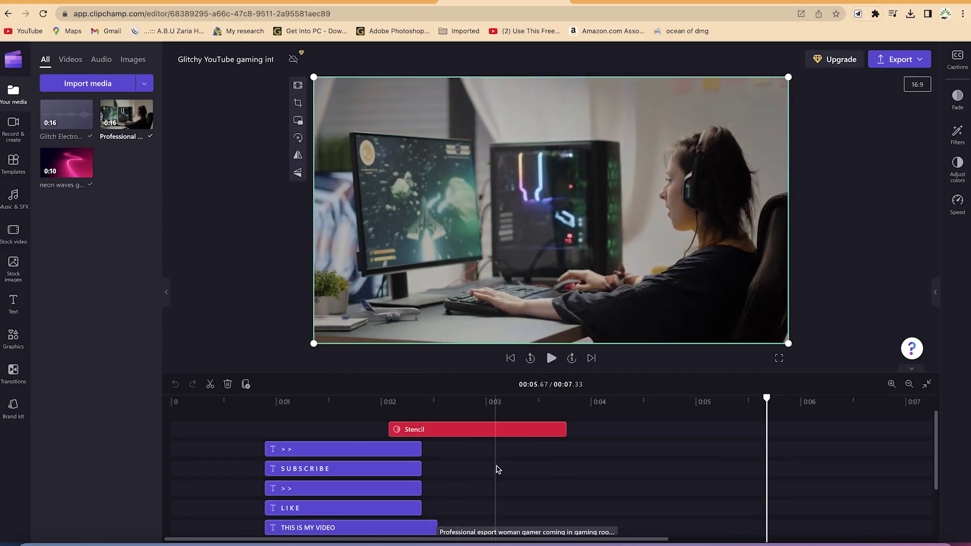
scroll(496, 469, down, 2)
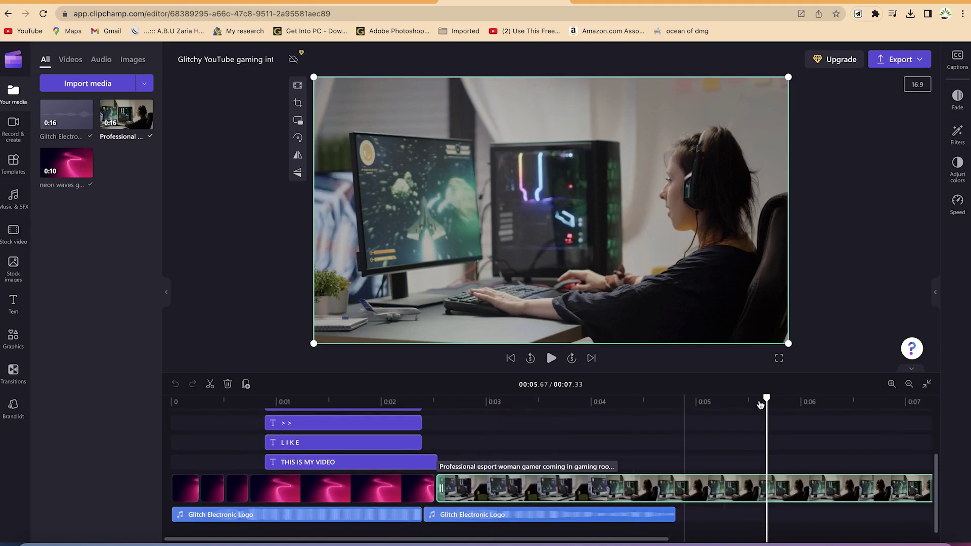
click(767, 398)
scroll(750, 455, up, 2)
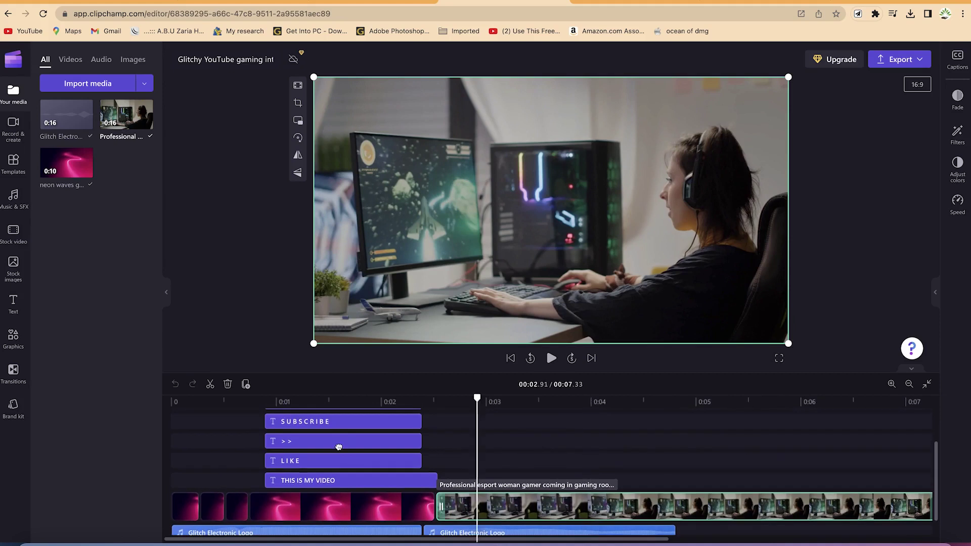
click(298, 402)
click(343, 426)
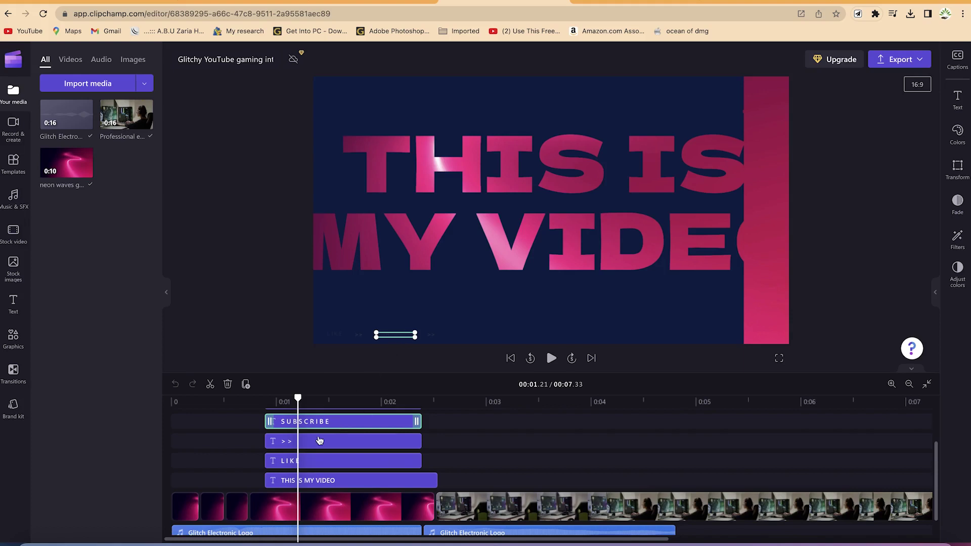
- Replace the THIS IS MY VIDEO title text with OPEN and AI on two lines
mouse_move(297, 400)
mouse_down()
mouse_move(340, 401)
mouse_move(275, 400)
mouse_move(310, 401)
mouse_up()
scroll(312, 423, up, 2)
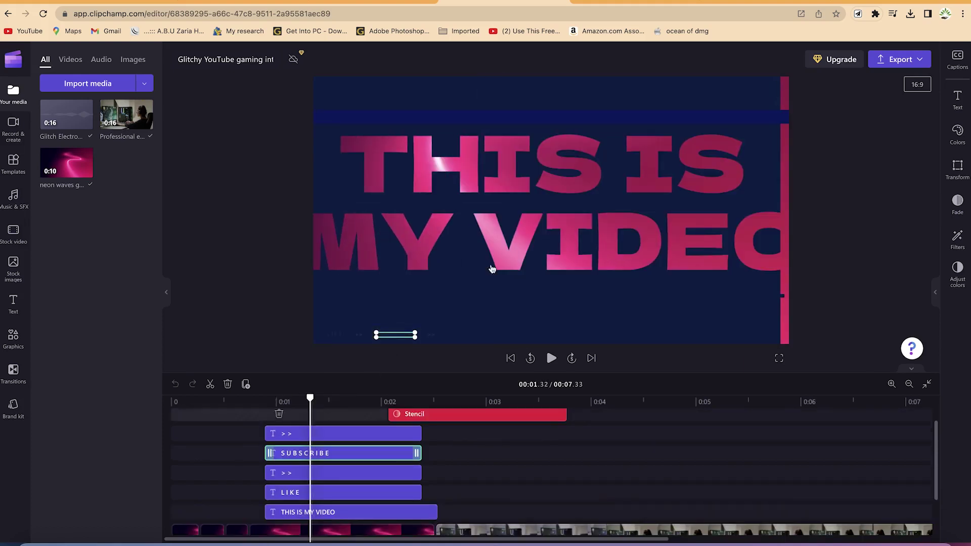
click(344, 513)
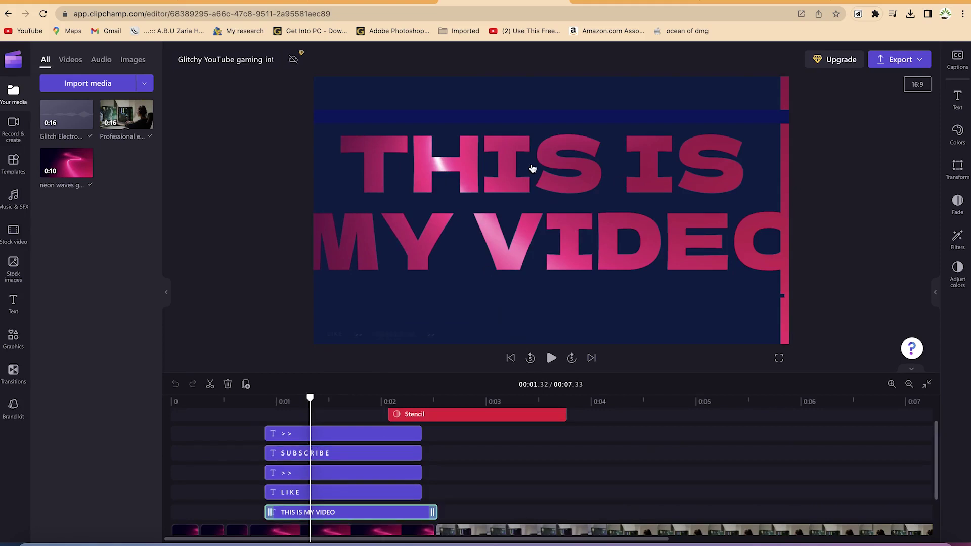
click(532, 168)
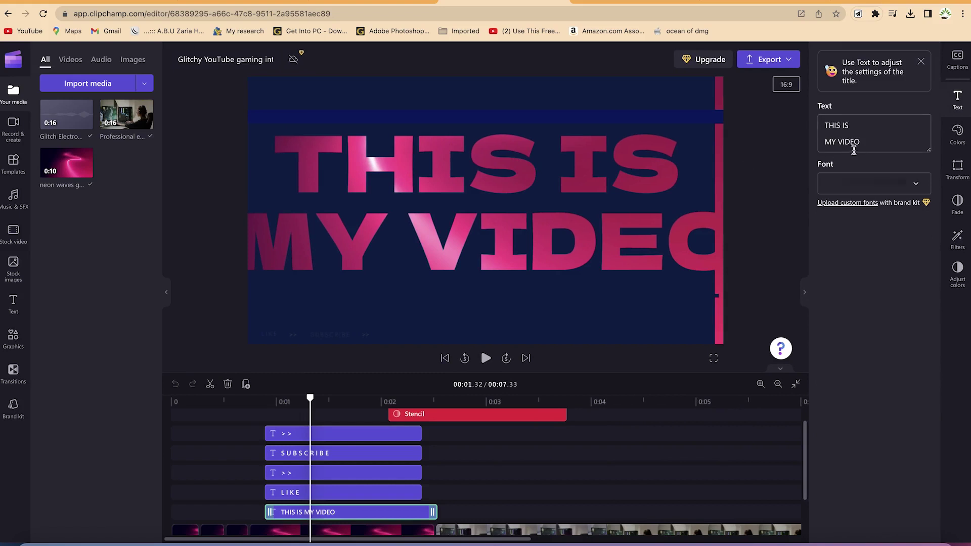
drag(858, 143, 824, 121)
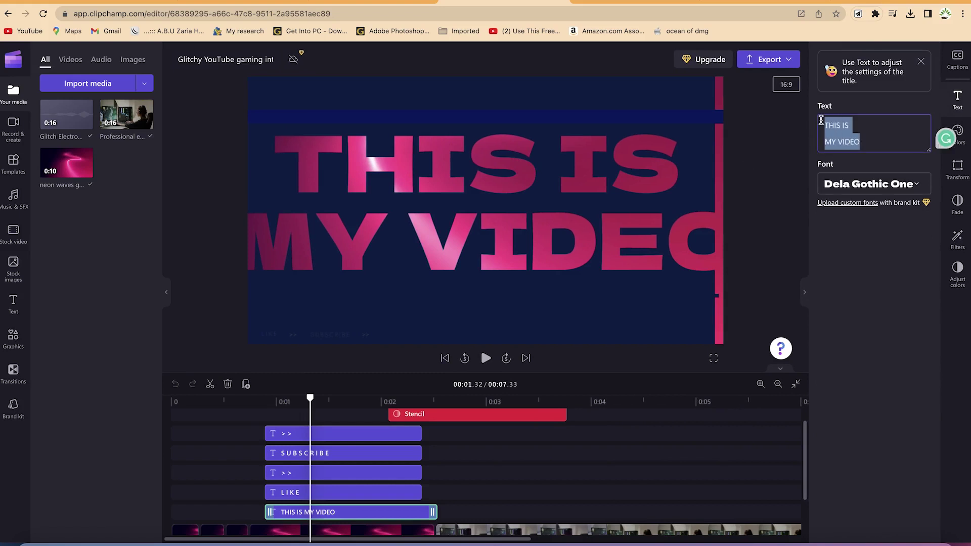
text(OP)
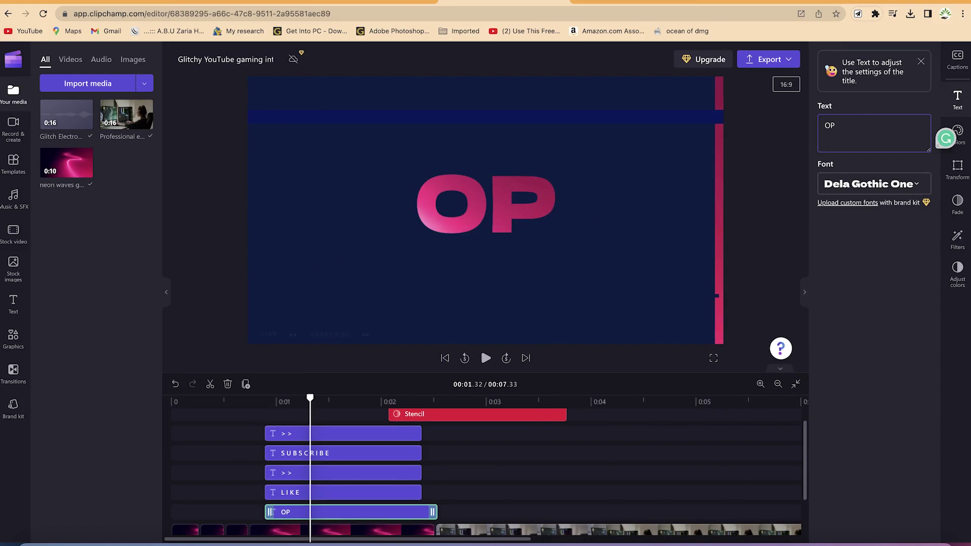
text(e)
key(BackSpace)
text(EN)
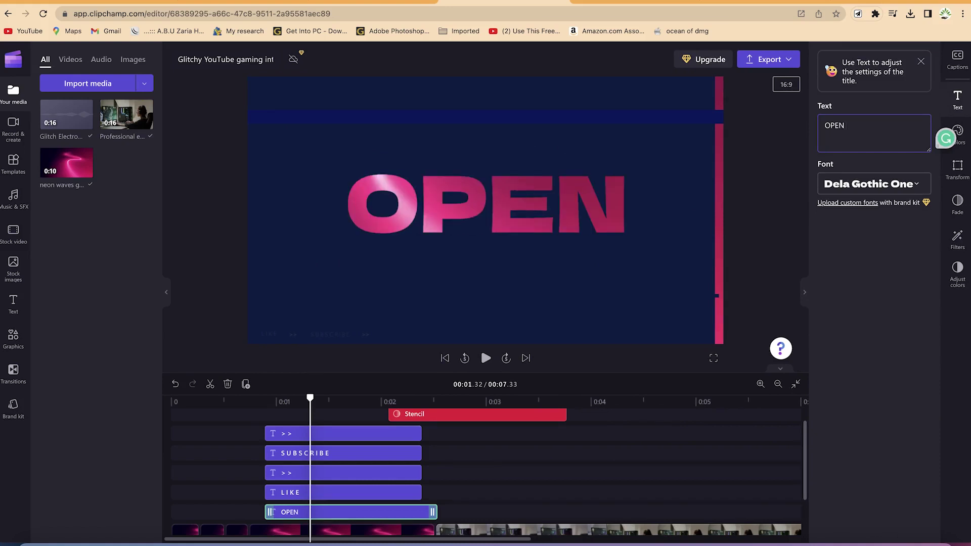
key(Return)
text(AI)
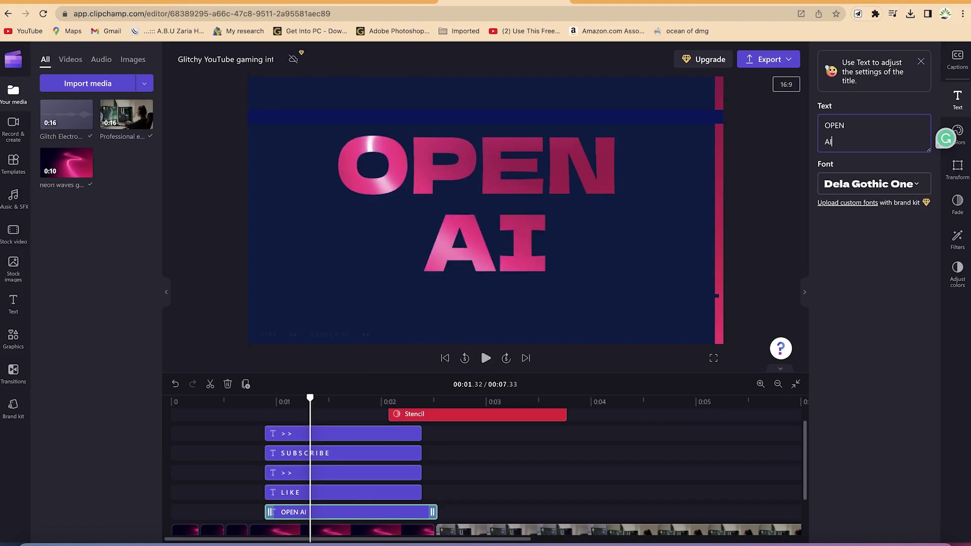
- Change the title font to Azeret Mono and return the playhead to the start
drag(847, 140, 833, 125)
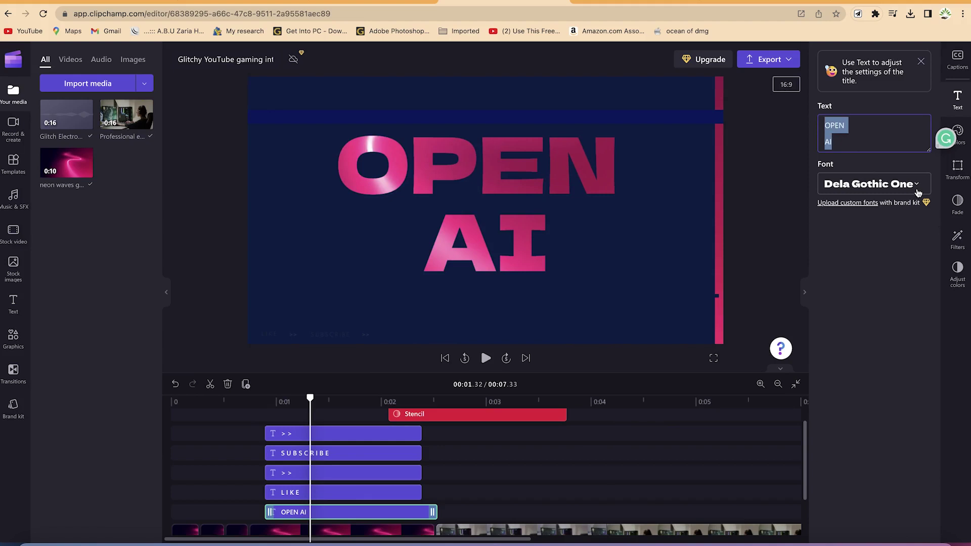
click(909, 186)
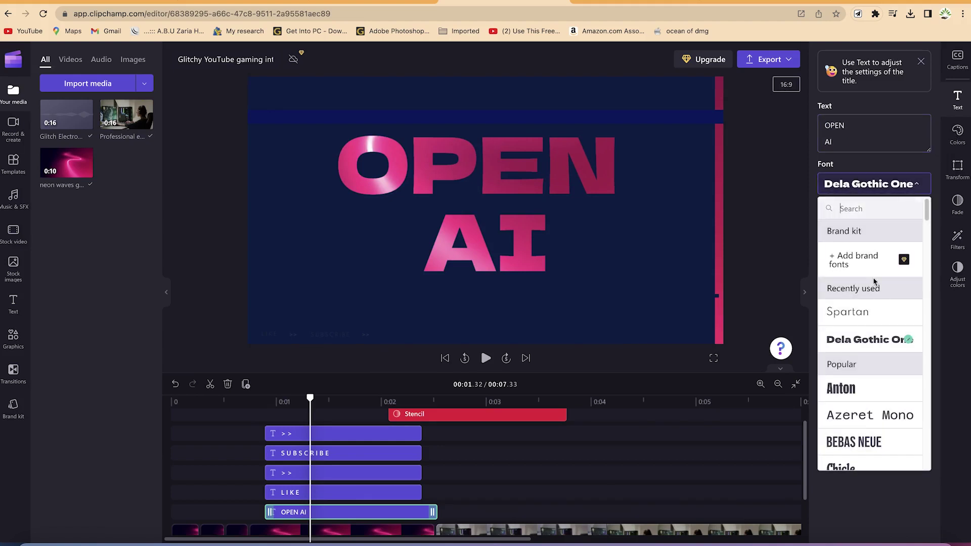
scroll(865, 293, down, 1)
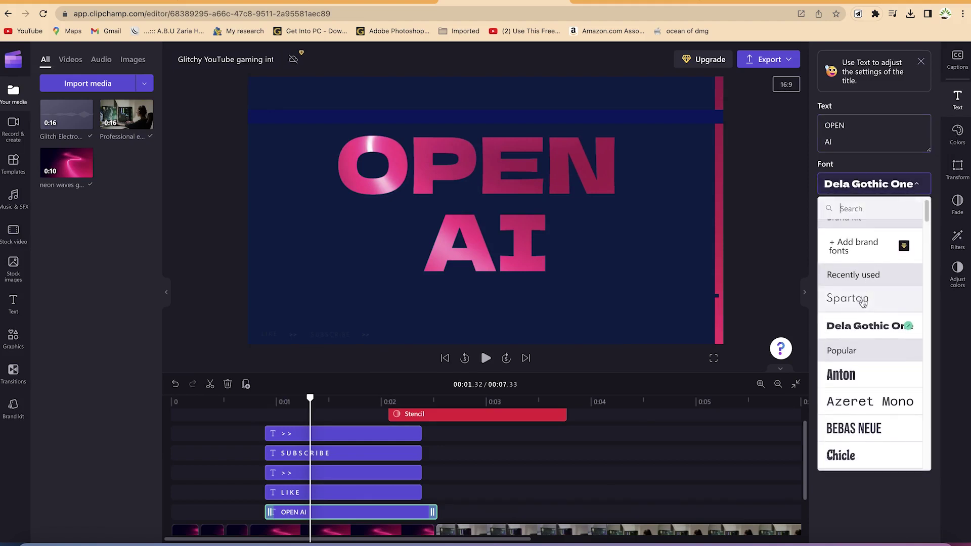
click(862, 303)
click(879, 190)
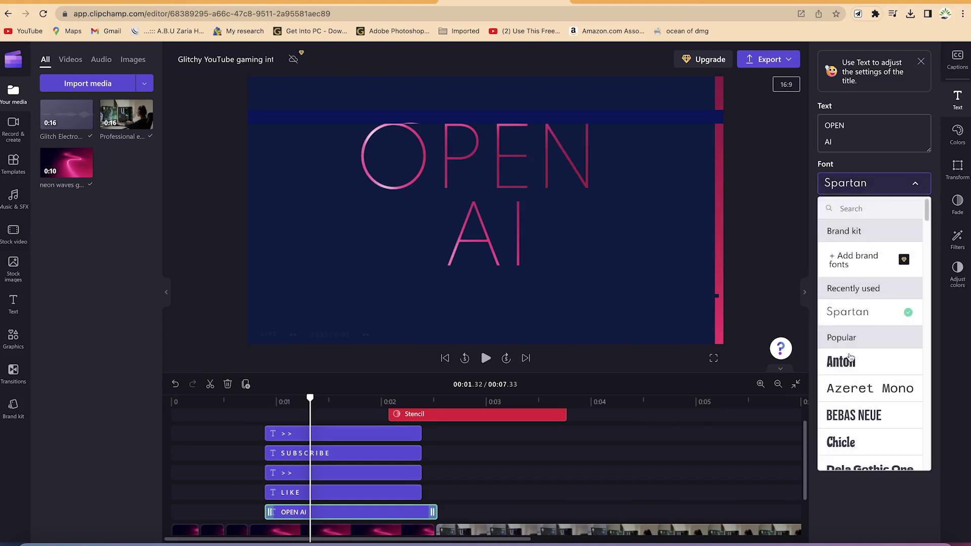
click(862, 394)
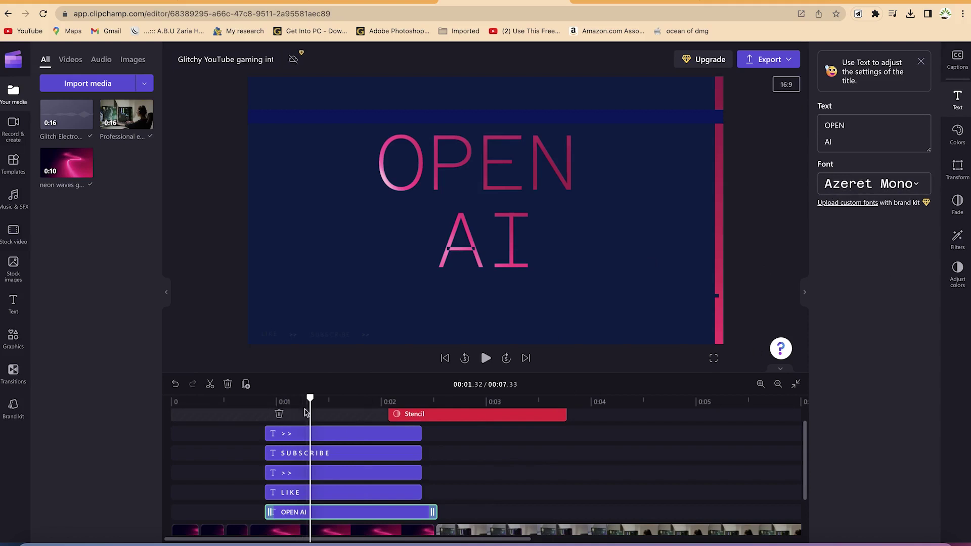
drag(310, 400, 191, 402)
- Play the intro, pause on the gaming clip, and open a blank browser tab
key(space)
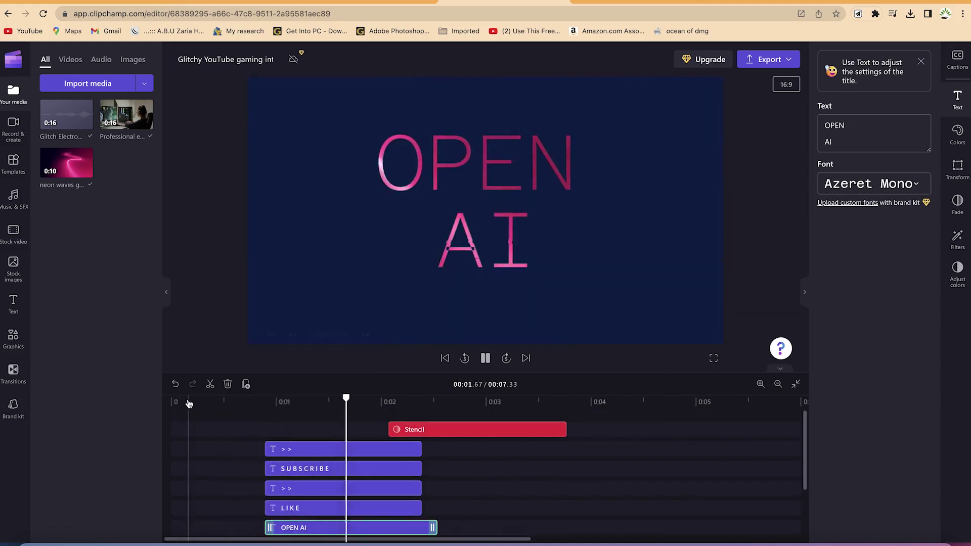
key(space)
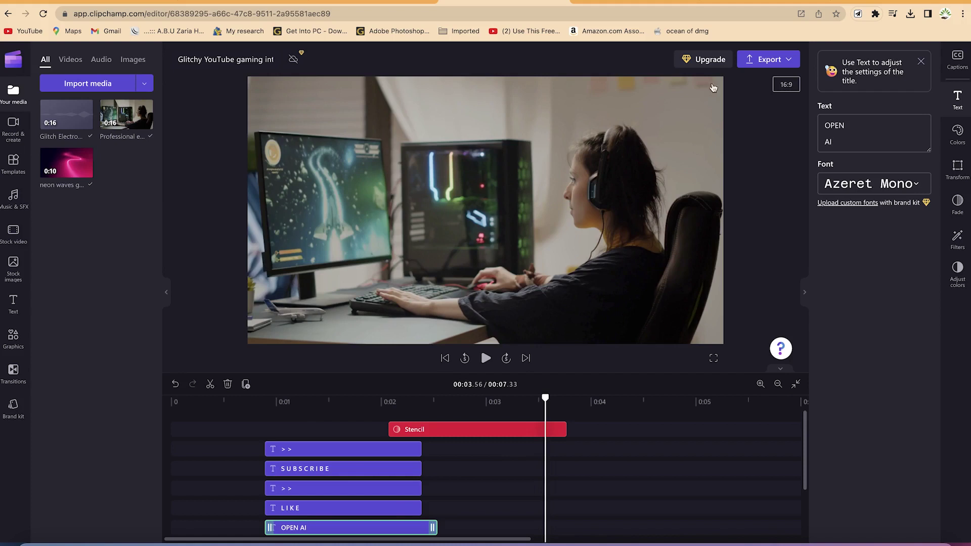
key(super+t)
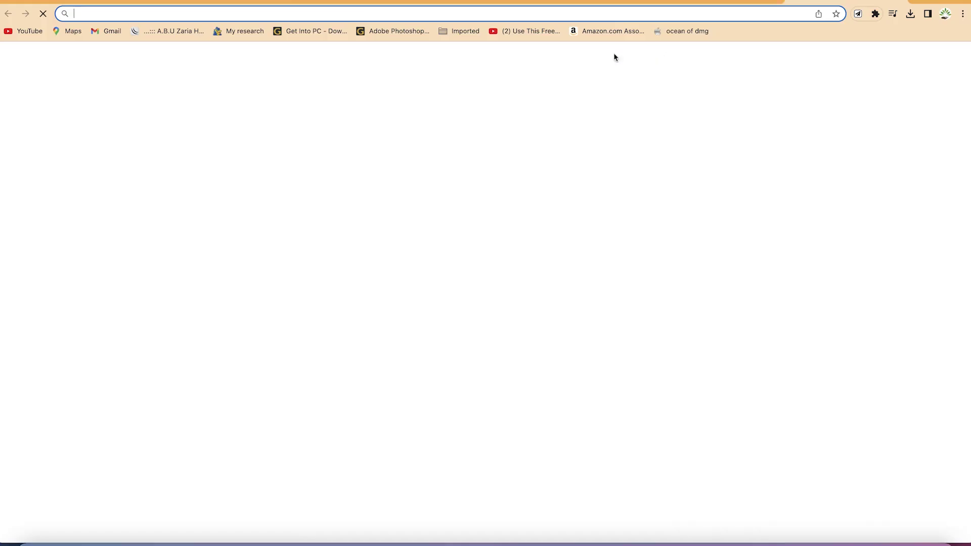
- Load Pixabay and search Videos for 'robots'
click(621, 20)
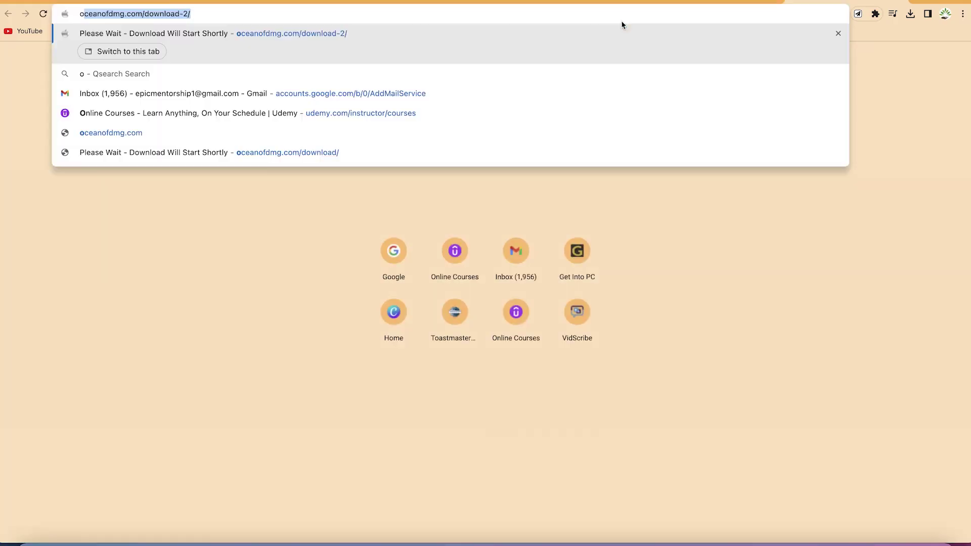
key(Escape)
text(po)
key(BackSpace)
key(BackSpace)
text(i)
key(Return)
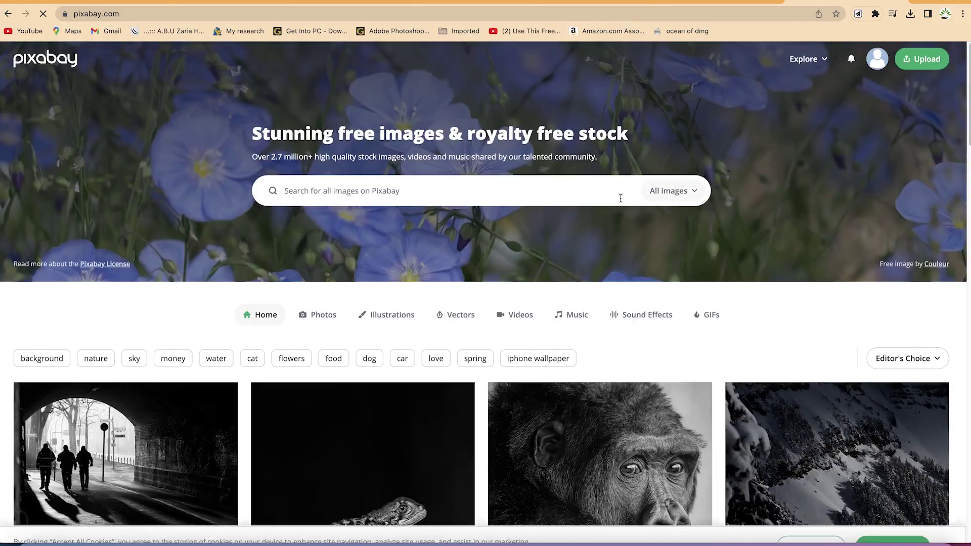
click(697, 190)
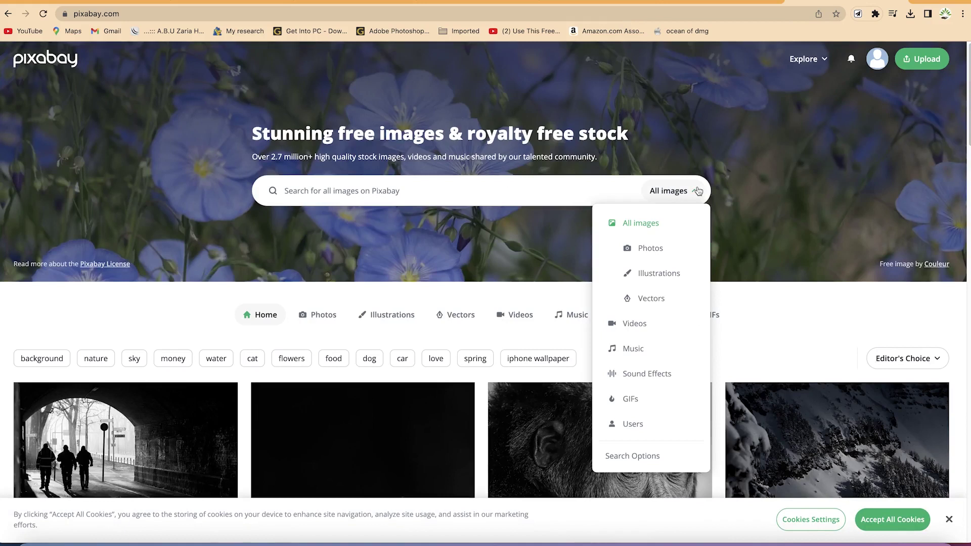
click(664, 320)
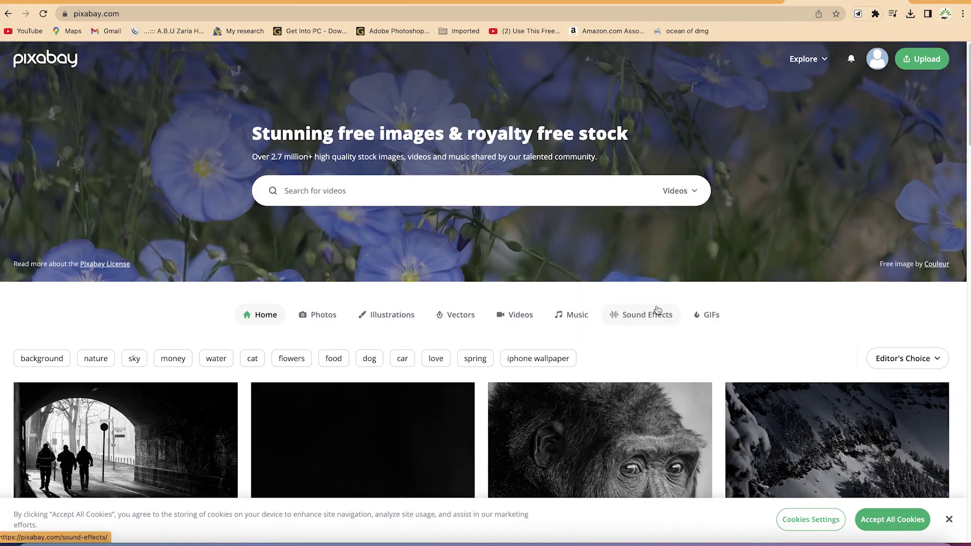
click(515, 195)
text(robots)
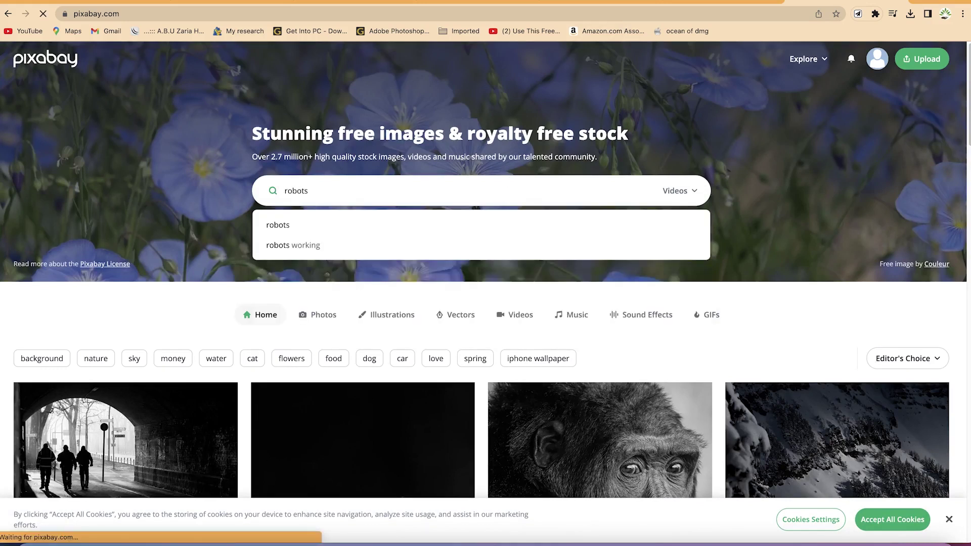
key(Return)
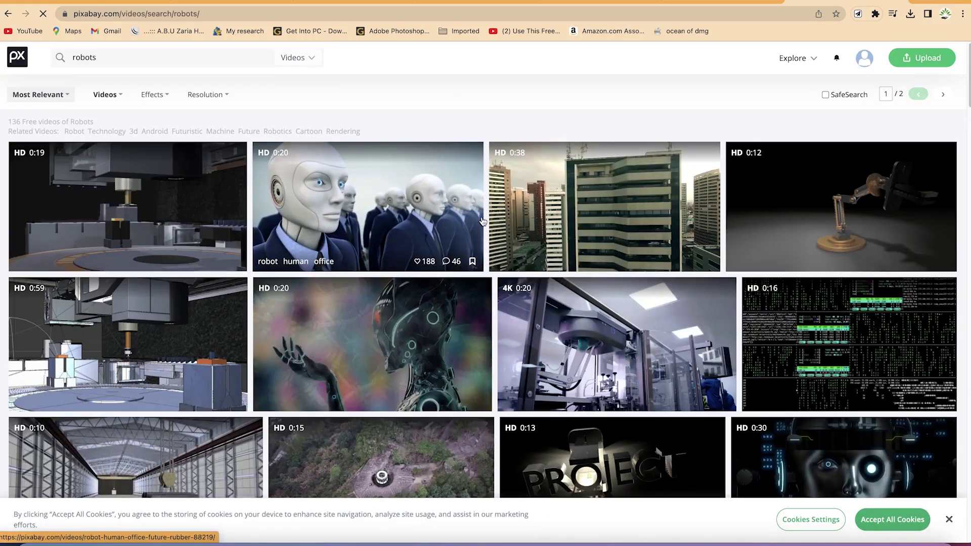
- Open the robot-at-a-laptop clip's page in a new tab and play its preview
scroll(470, 251, down, 10)
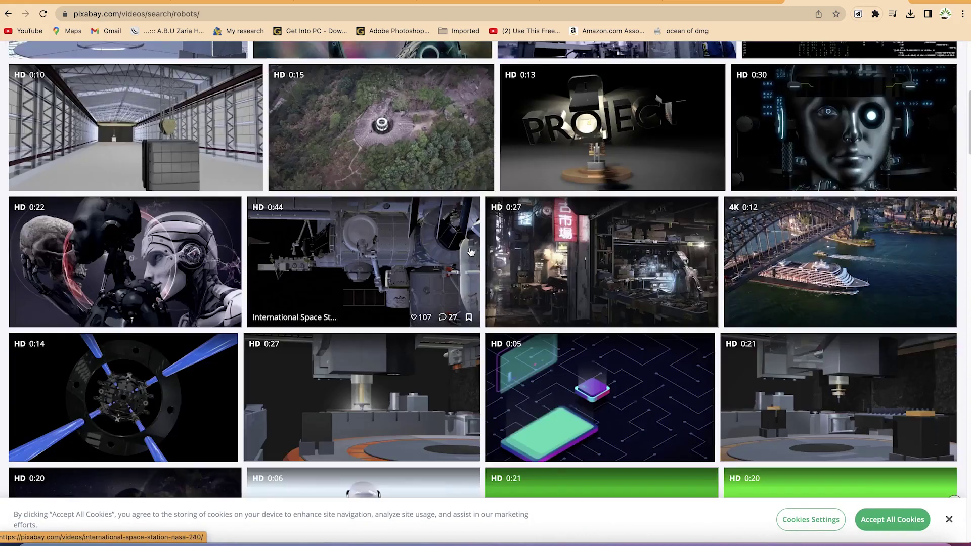
scroll(470, 252, down, 3)
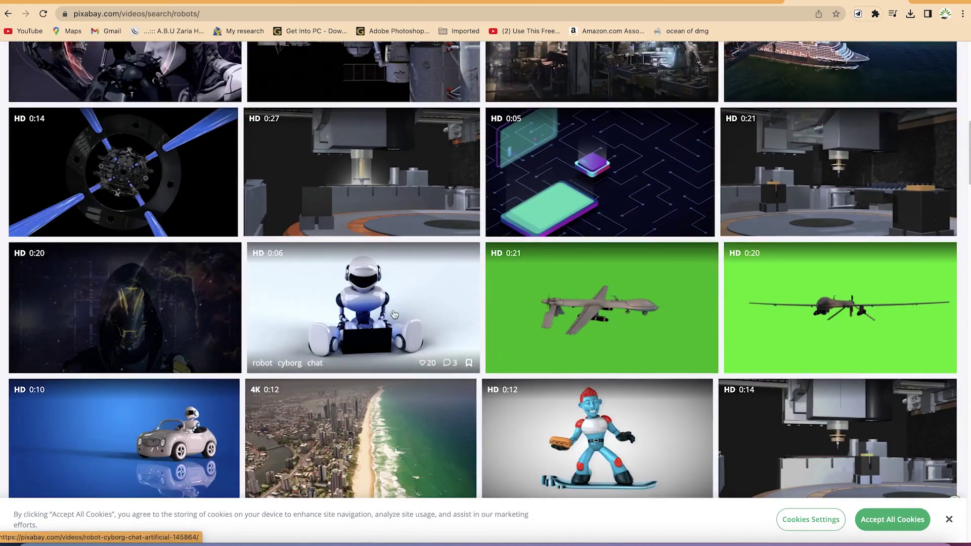
right_click(370, 308)
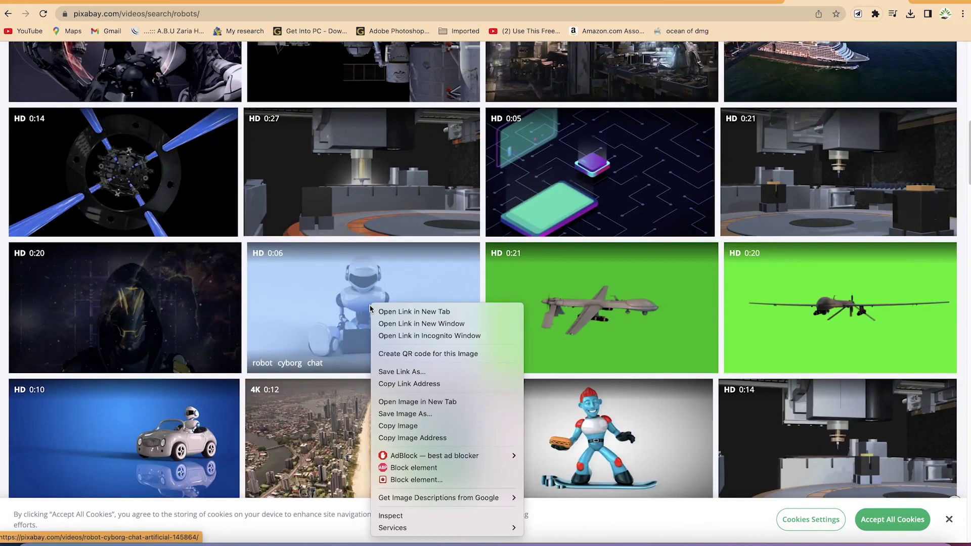
click(378, 313)
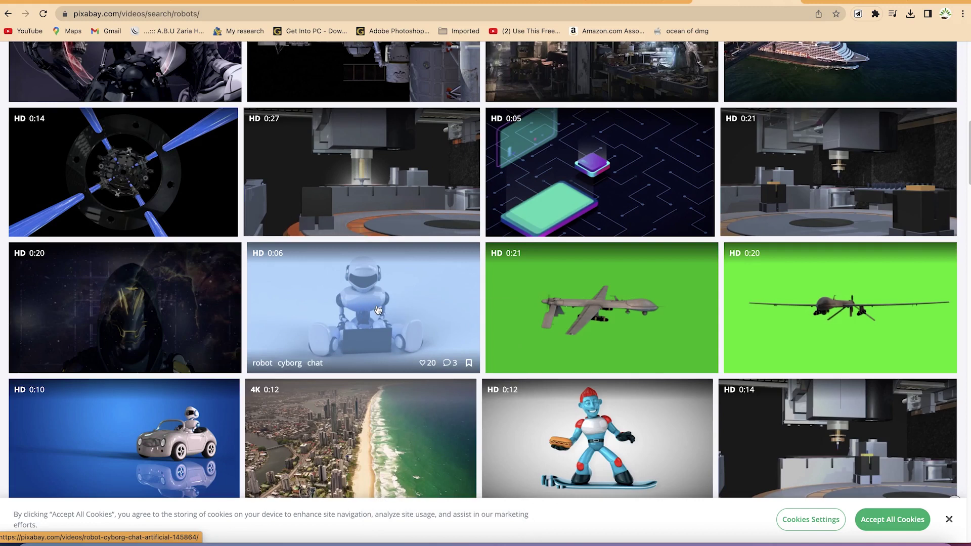
click(851, 2)
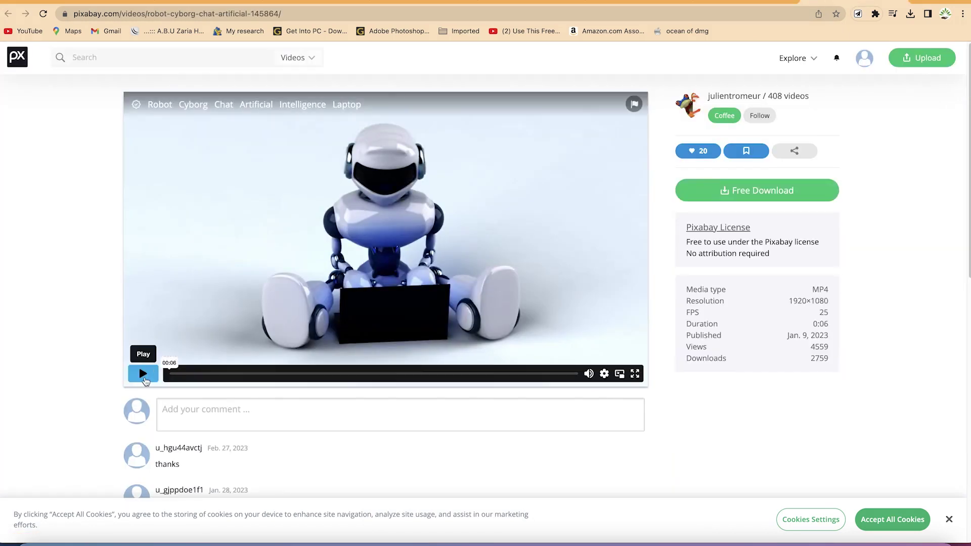
click(144, 375)
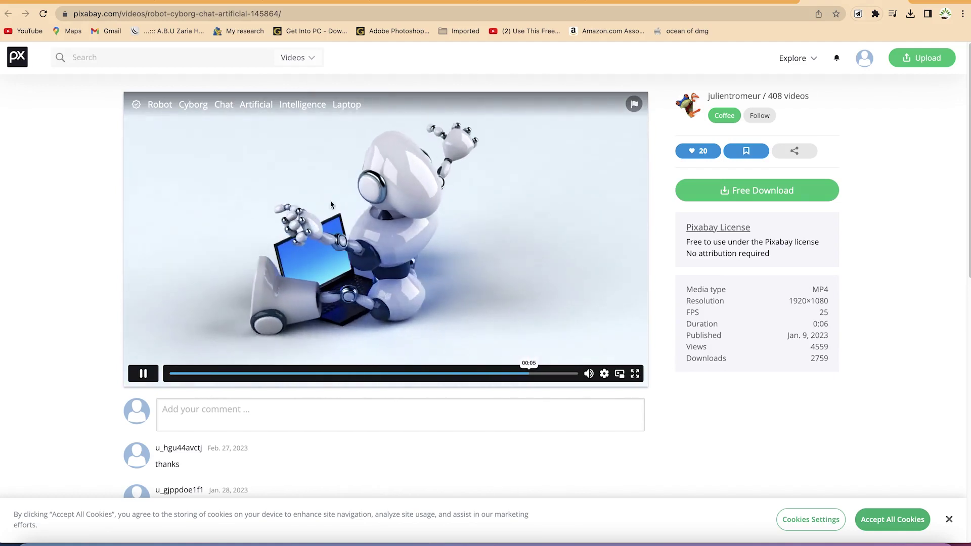
- Download the robot video at 1920×1080 and show it in its folder
click(743, 191)
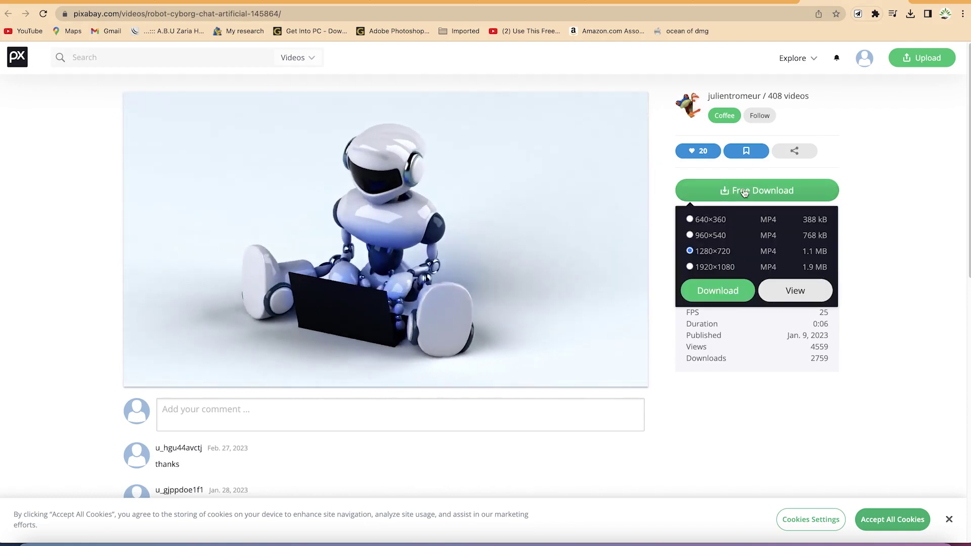
click(690, 267)
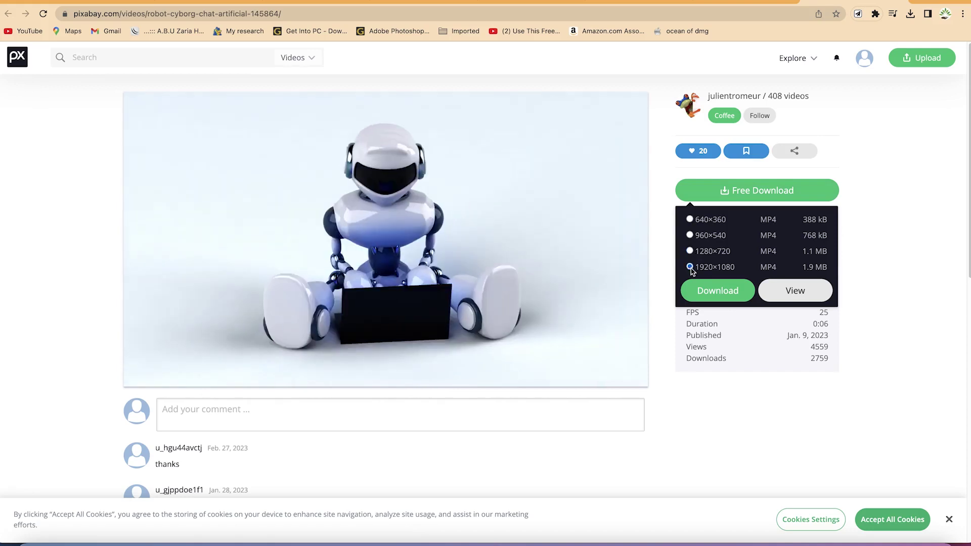
click(718, 290)
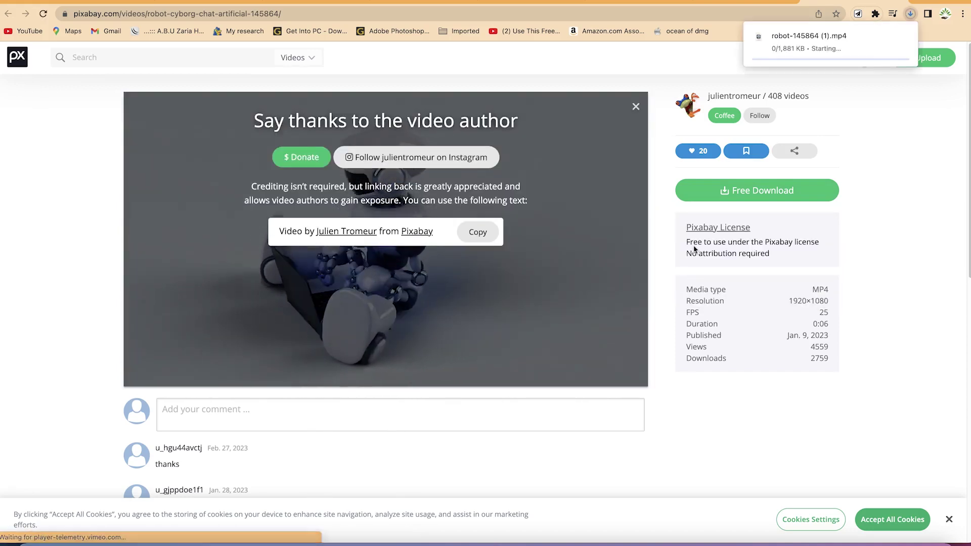
mouse_move(824, 57)
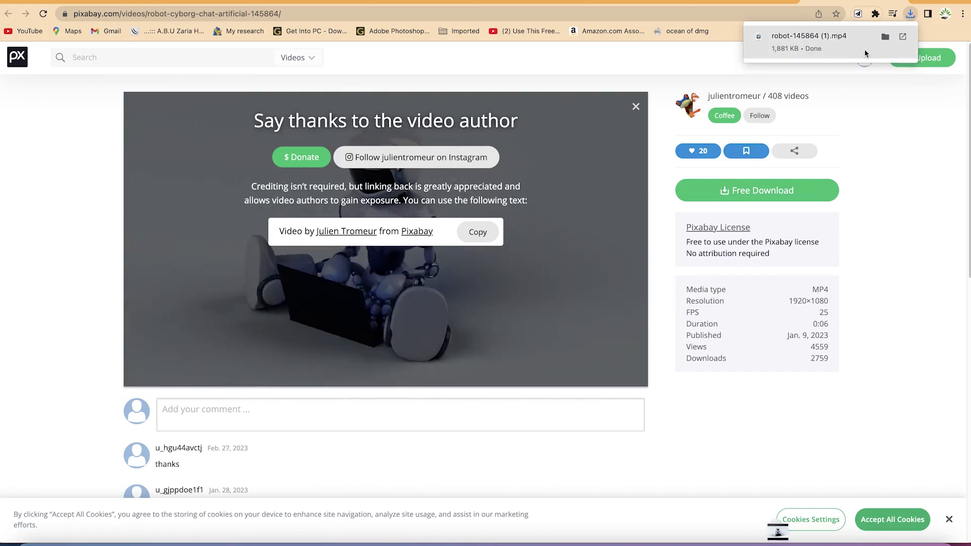
click(884, 37)
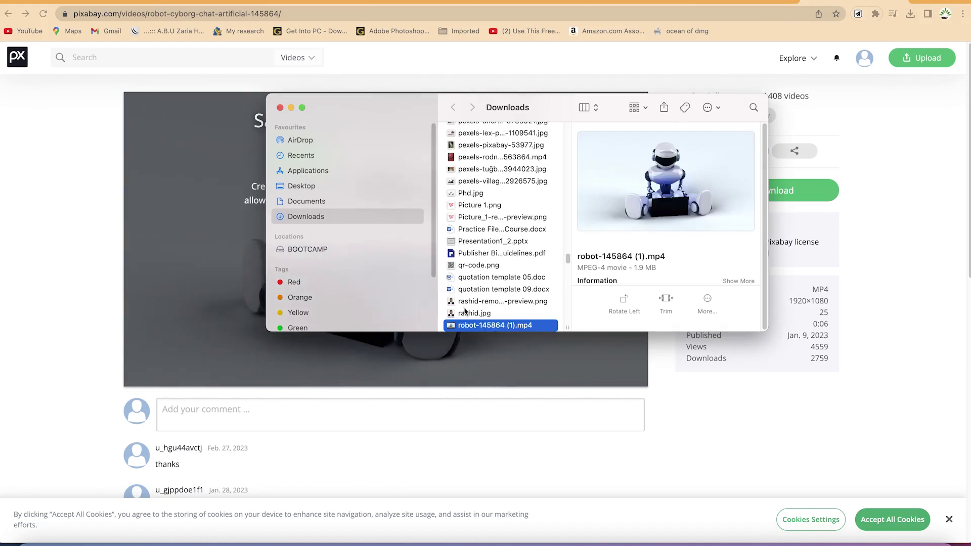
- Put robot-145864 (1).mp4 in Documents › YouTube › Clipchamp, close Finder, and return to Clipchamp
click(304, 198)
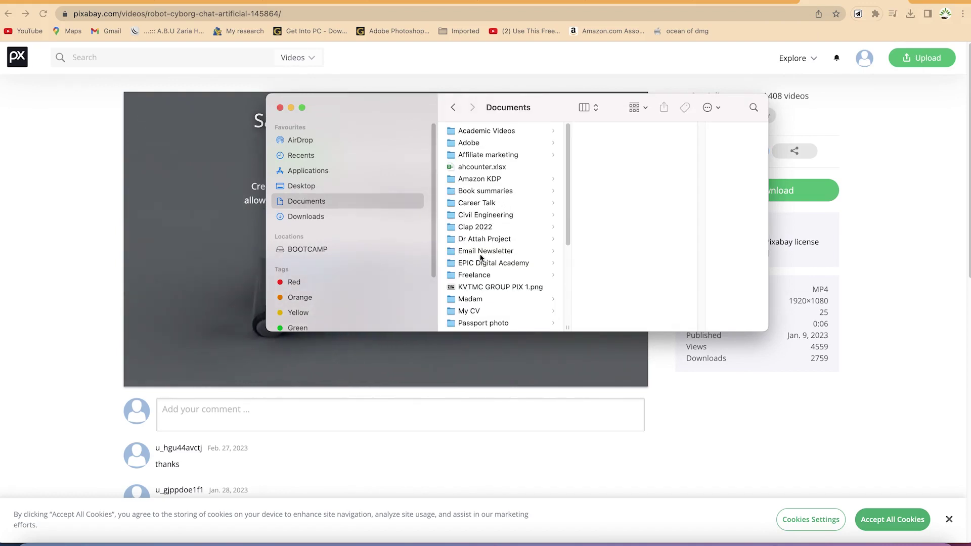
scroll(481, 258, down, 5)
click(485, 308)
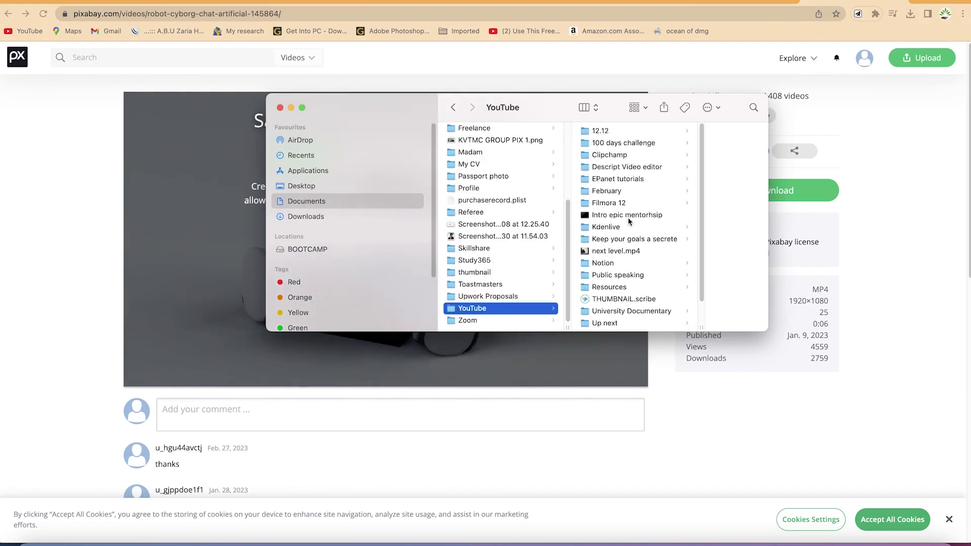
click(643, 156)
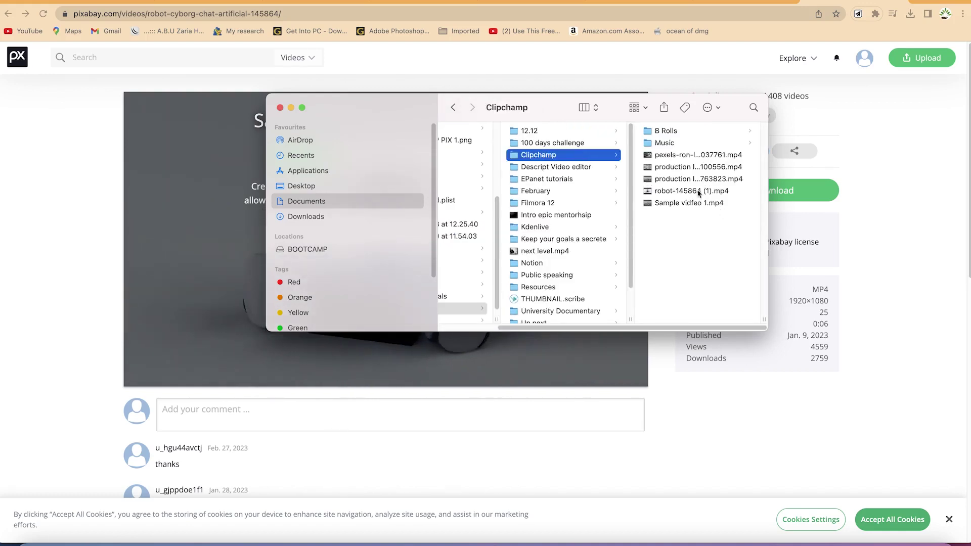
click(912, 186)
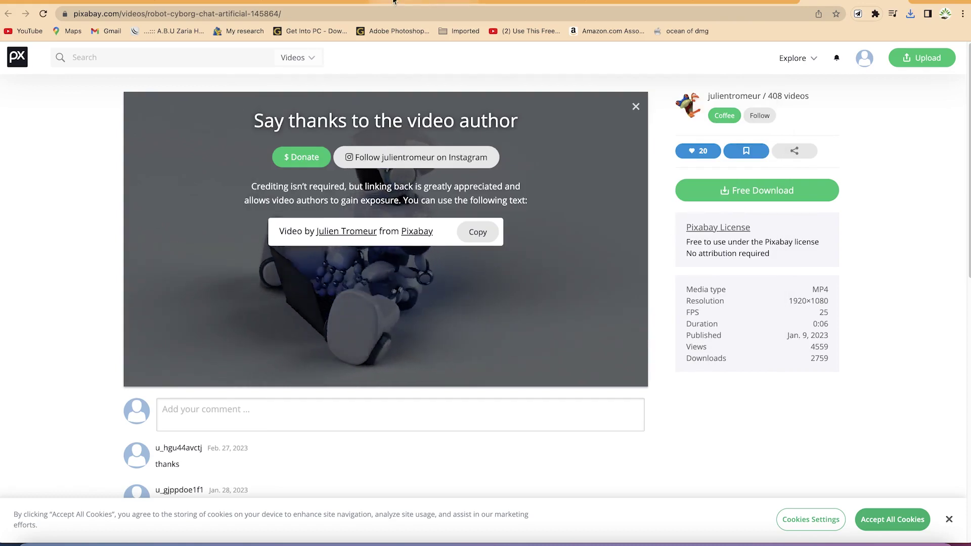
click(394, 2)
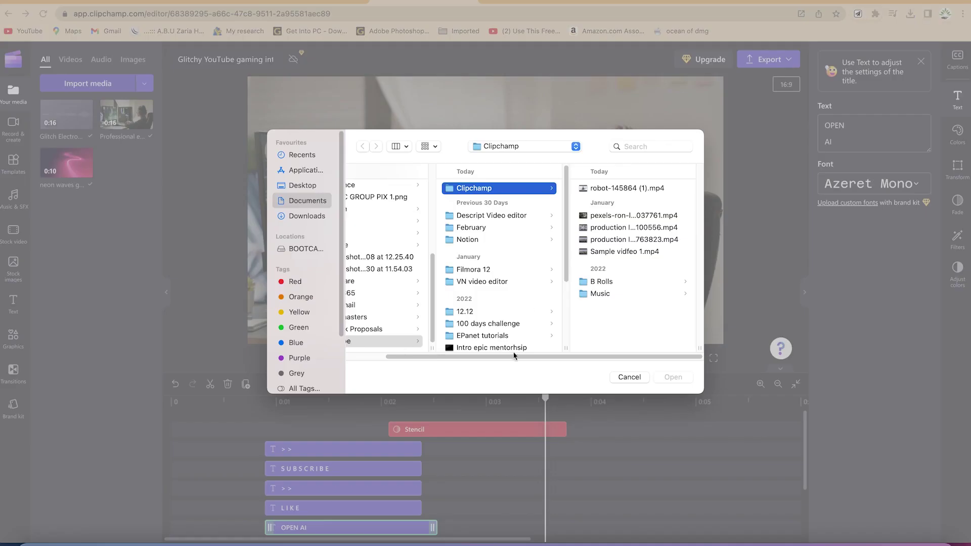
- Import robot-145864 (1).mp4 from the Clipchamp folder into the project media
click(605, 189)
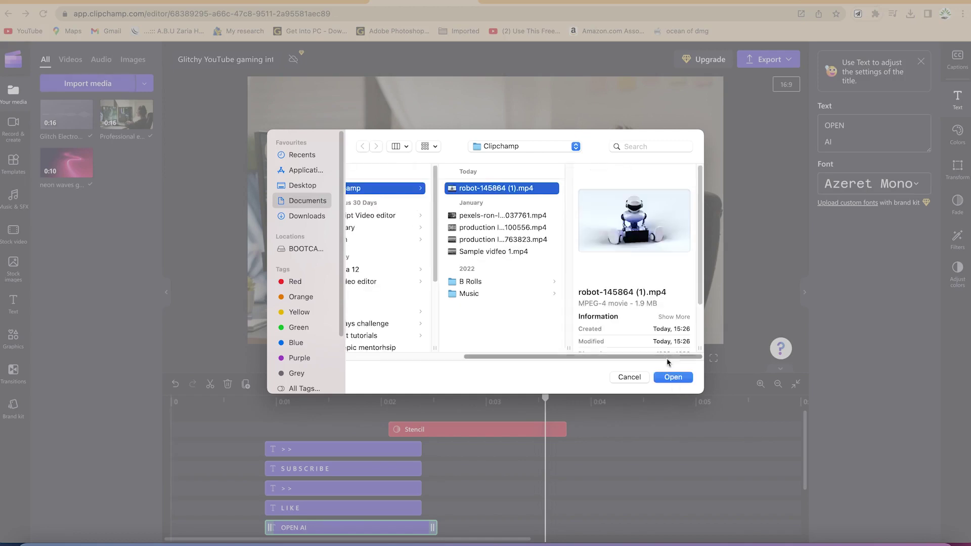
click(672, 377)
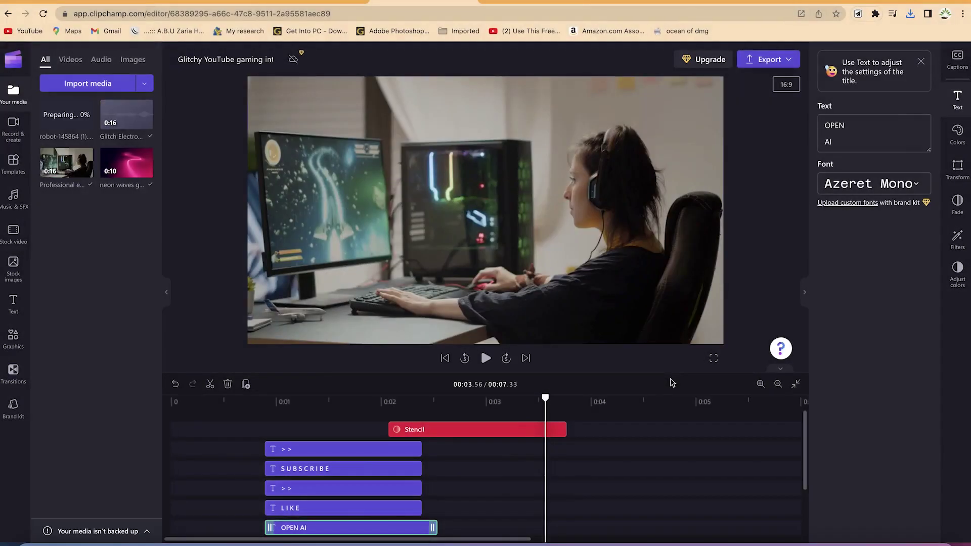
mouse_move(67, 121)
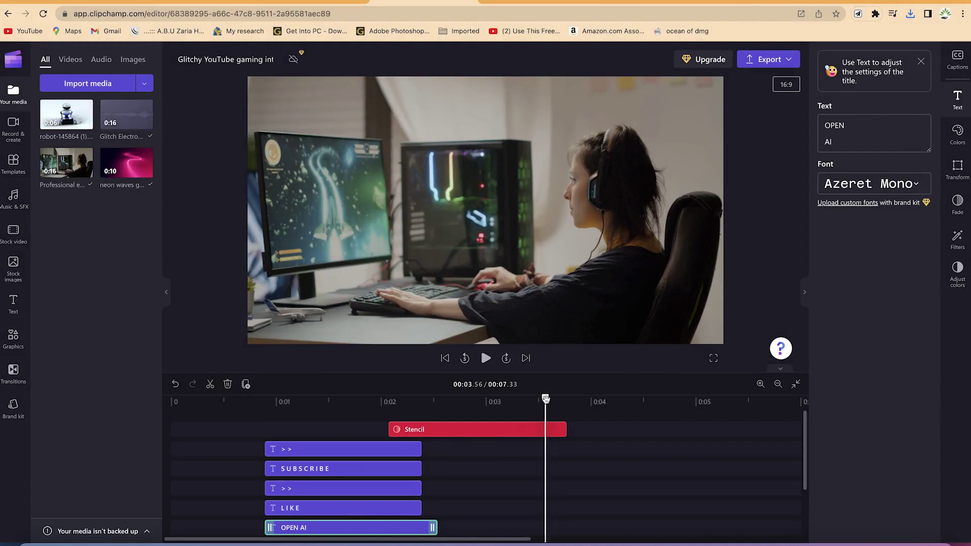
scroll(487, 501, down, 3)
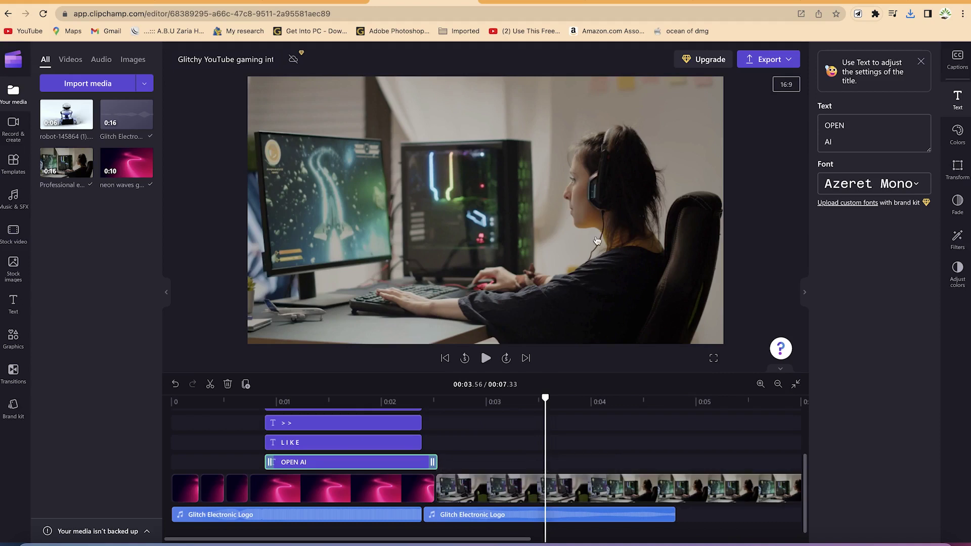
mouse_move(65, 104)
drag(65, 103, 491, 493)
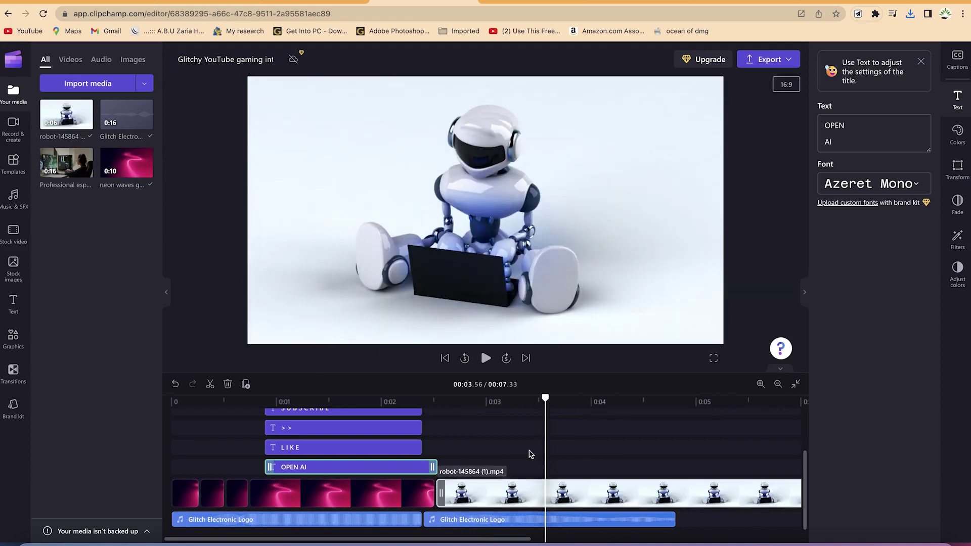
drag(545, 397, 125, 321)
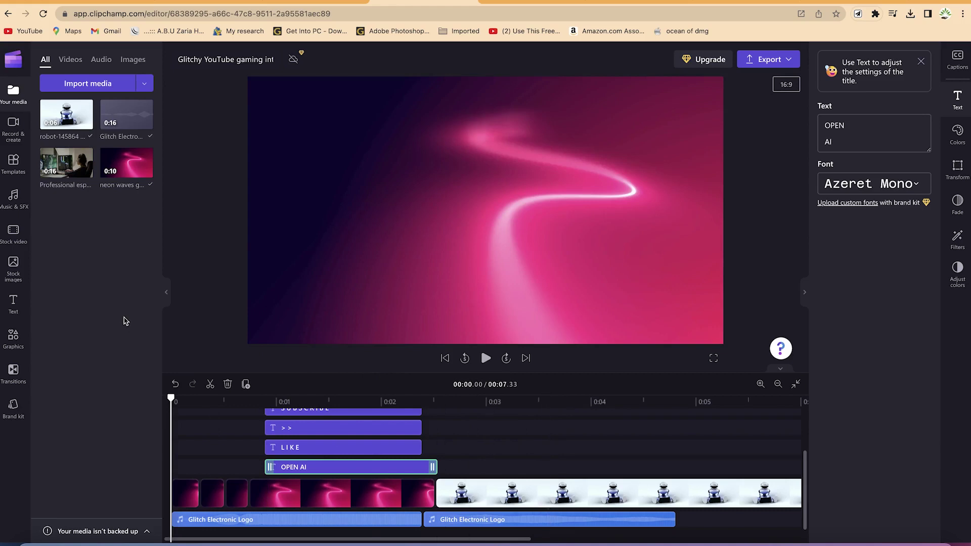
key(space)
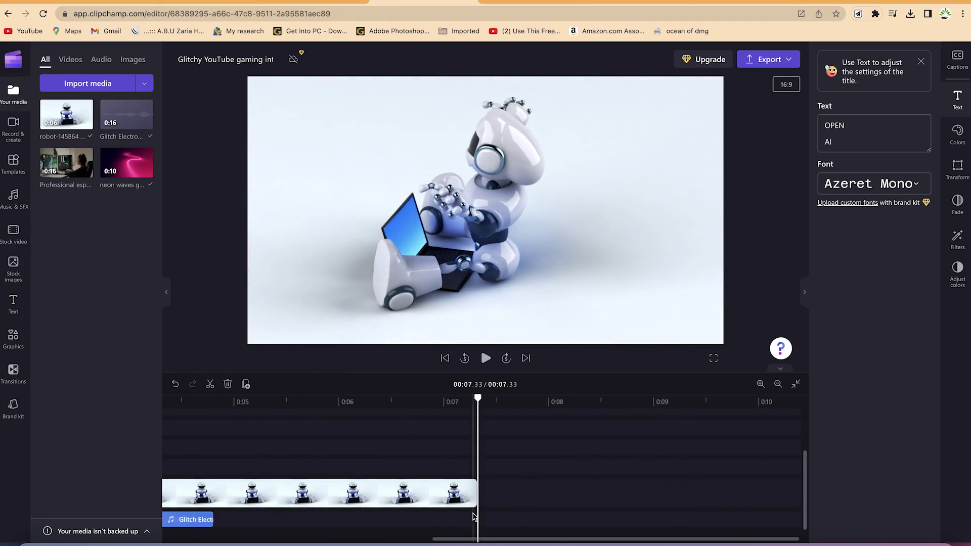
- Undo an accidental trim of the robot clip and show the Text style library
click(364, 485)
drag(475, 493, 367, 485)
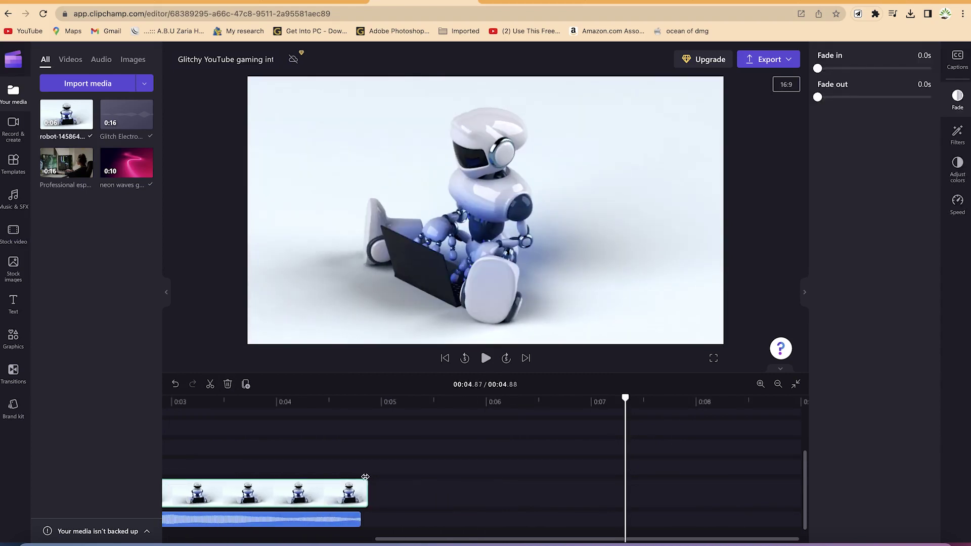
key(ctrl+z)
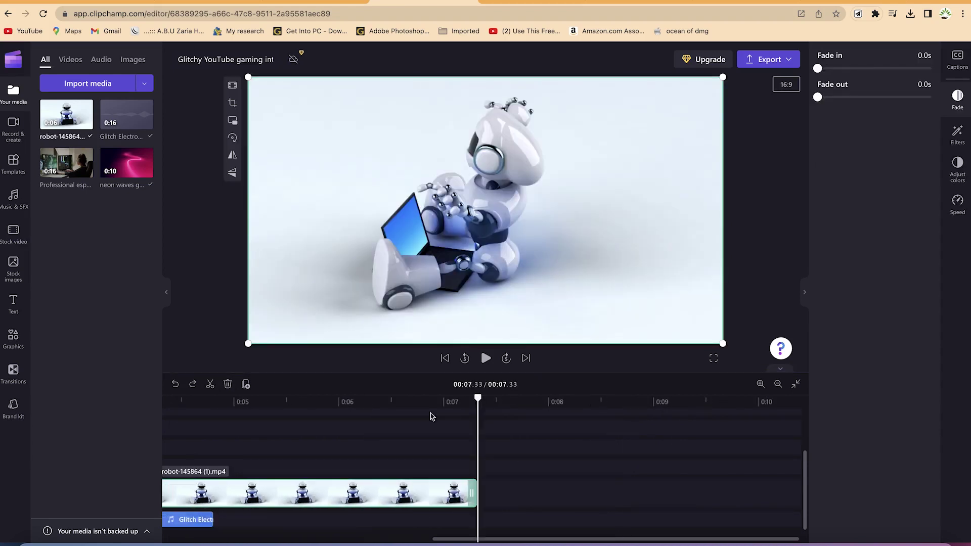
click(476, 397)
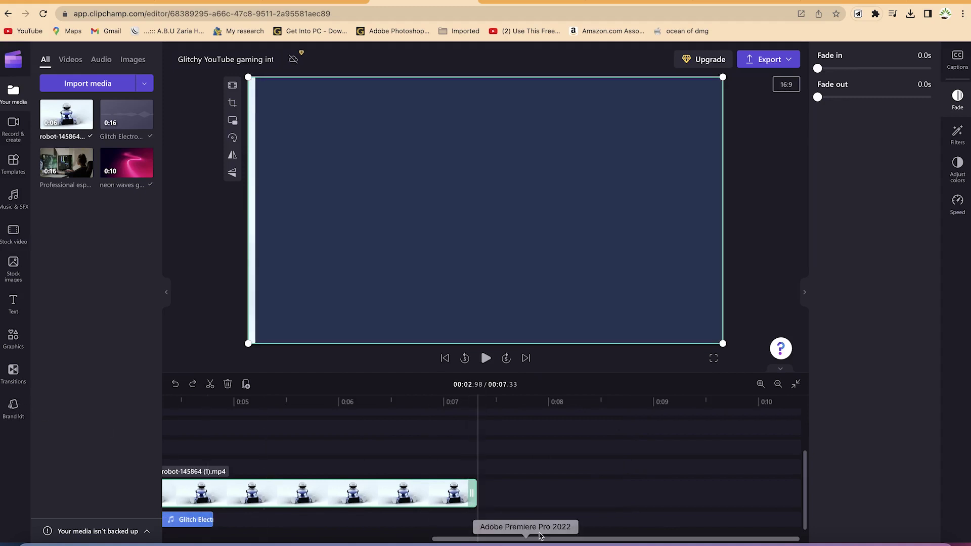
drag(540, 539, 203, 539)
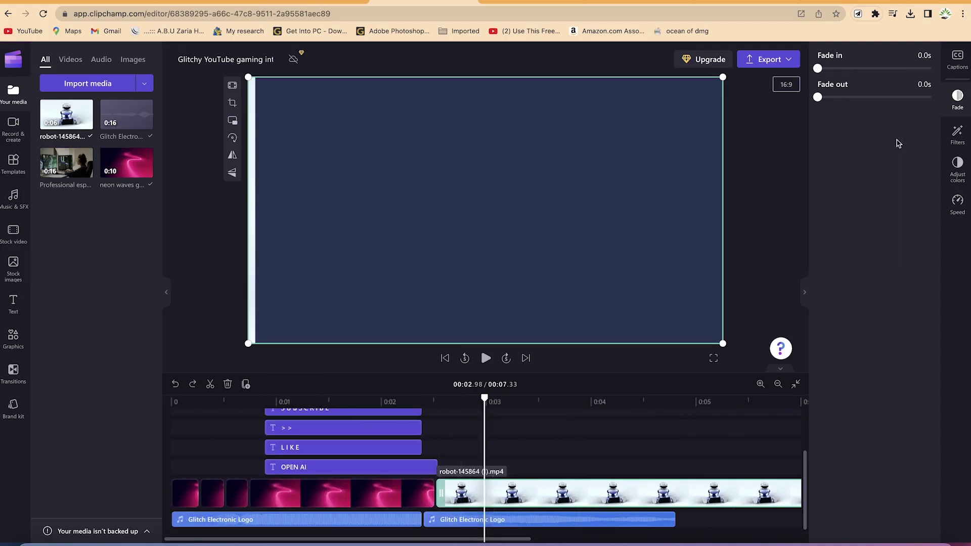
click(15, 312)
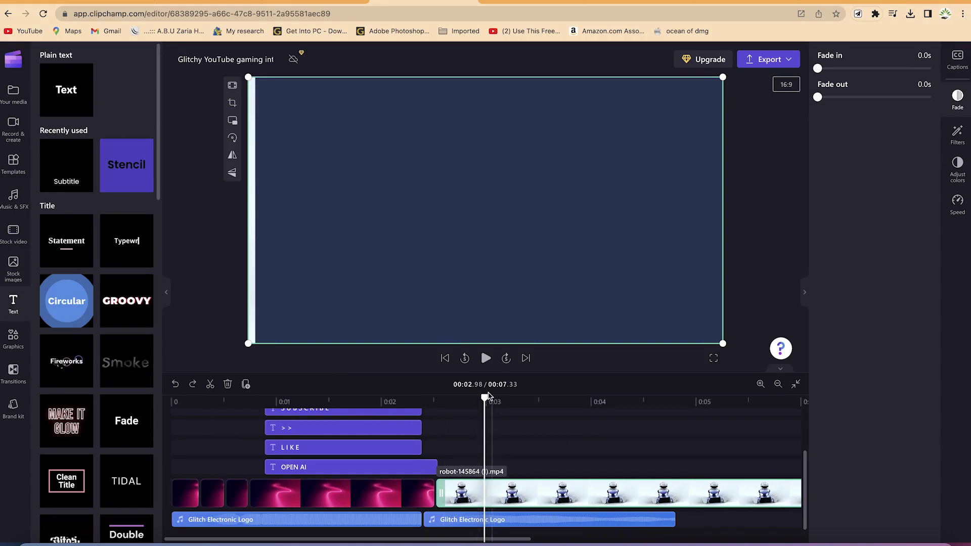
- Preview from the OPEN AI title, then drop a Fireworks title above the robot clip
drag(484, 398, 373, 398)
key(space)
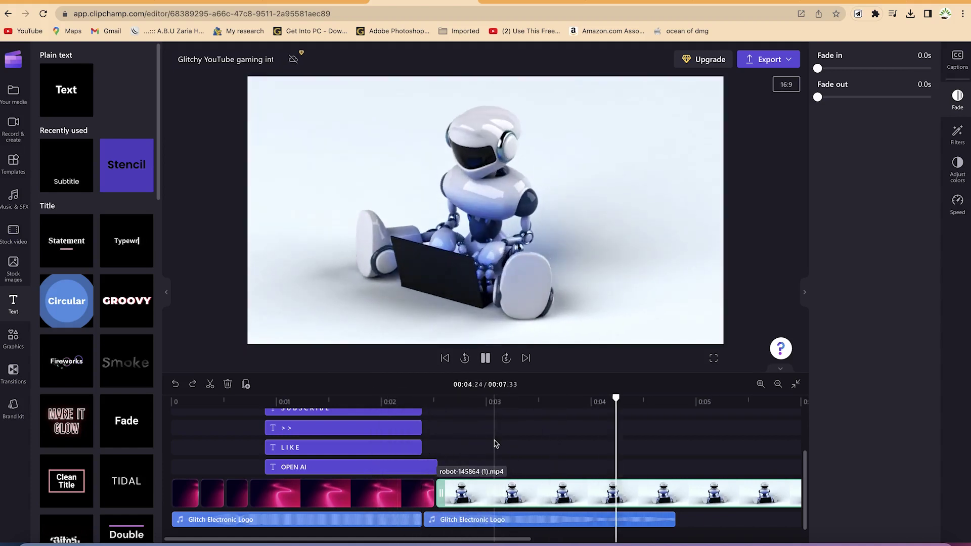
click(600, 156)
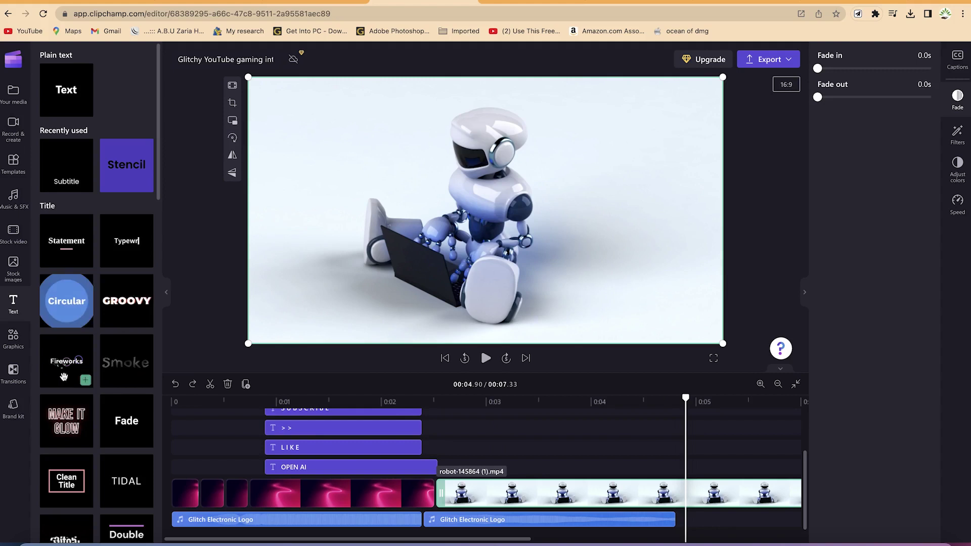
drag(60, 364, 489, 475)
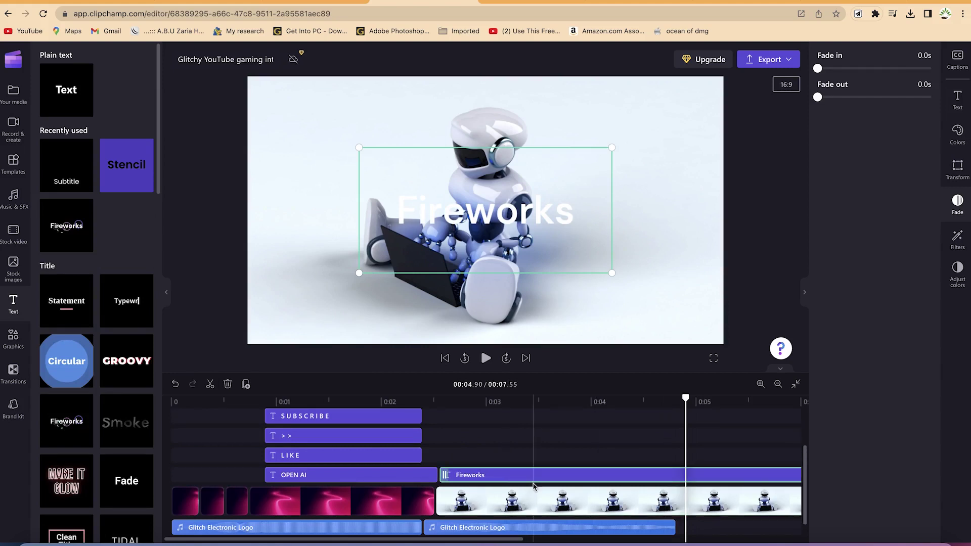
- Trim the Fireworks title to the video's end, shrink it, and place it right of the robot
click(777, 384)
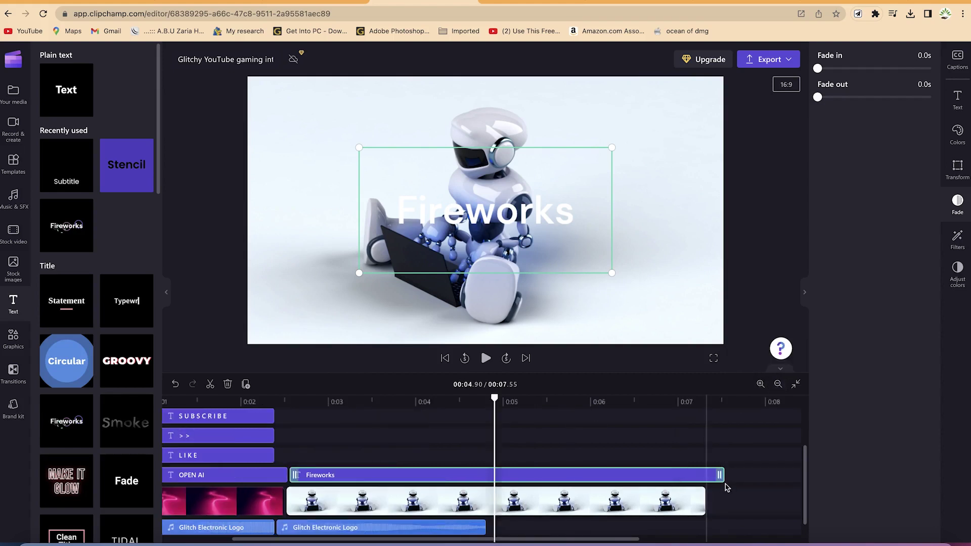
drag(721, 475, 703, 475)
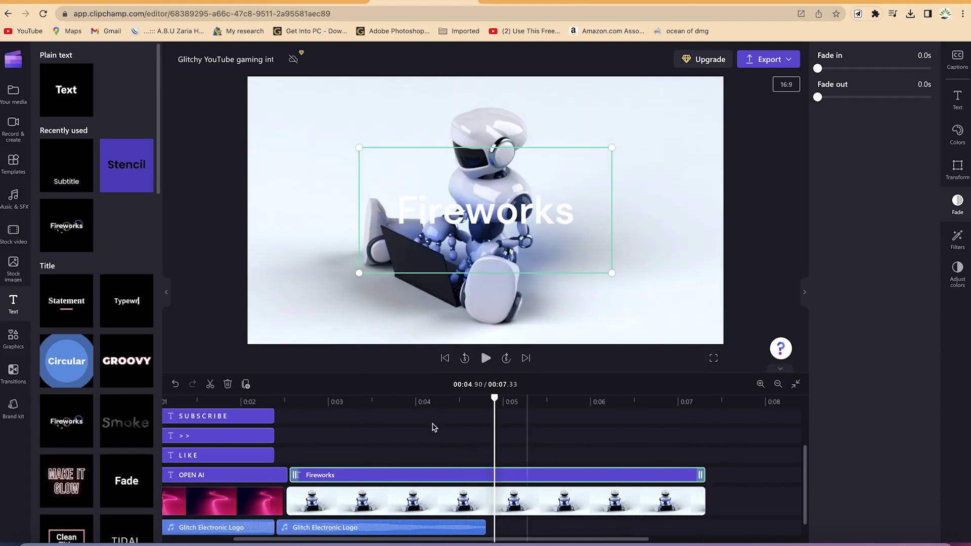
drag(500, 212, 610, 229)
drag(595, 230, 595, 229)
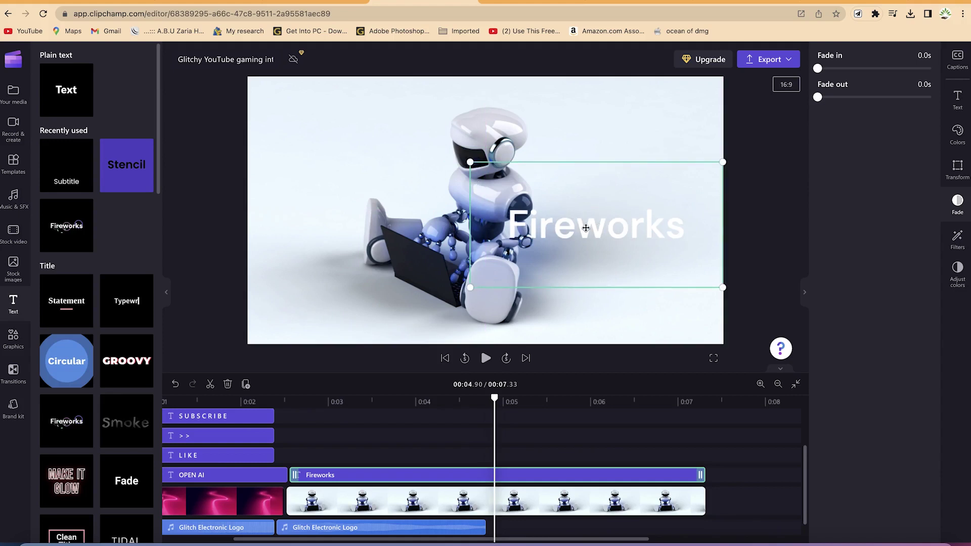
click(585, 228)
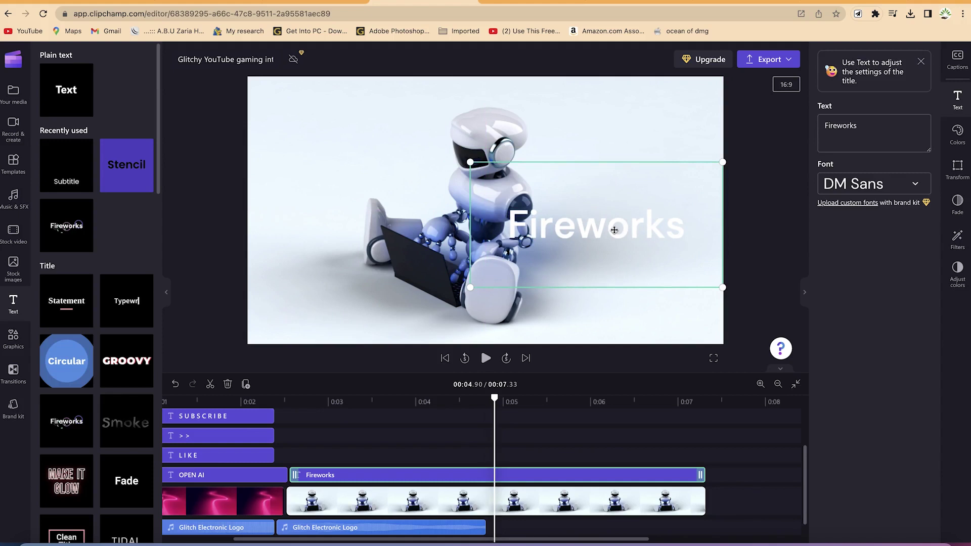
drag(470, 163, 564, 210)
drag(602, 242, 600, 230)
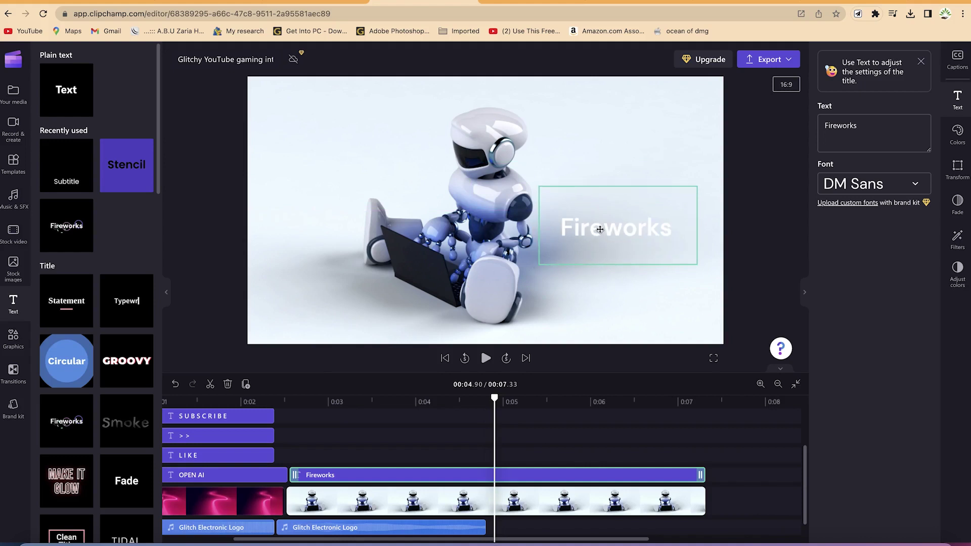
- Return to the robot frame at 4.88 s and select the Fireworks wording
drag(493, 397, 385, 397)
scroll(479, 430, up, 1)
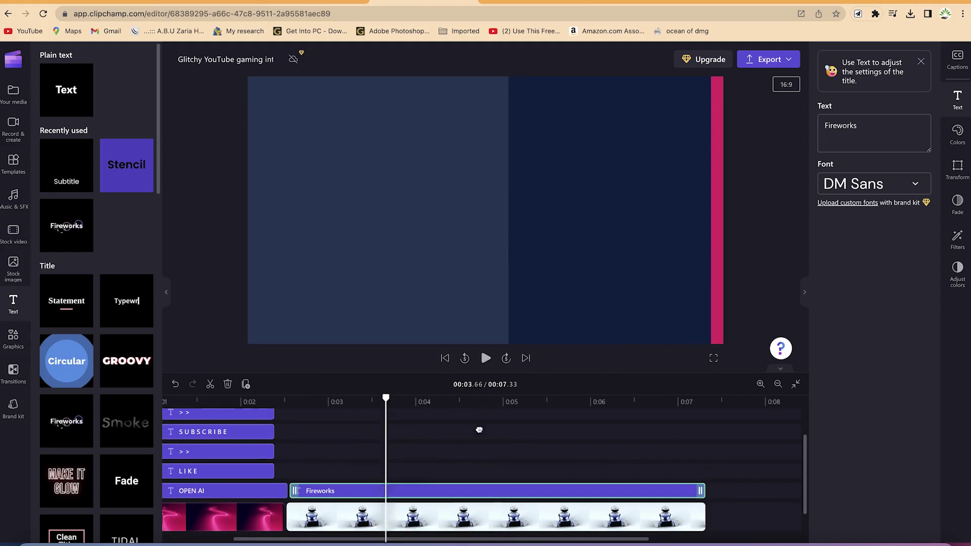
scroll(479, 430, up, 1)
click(492, 432)
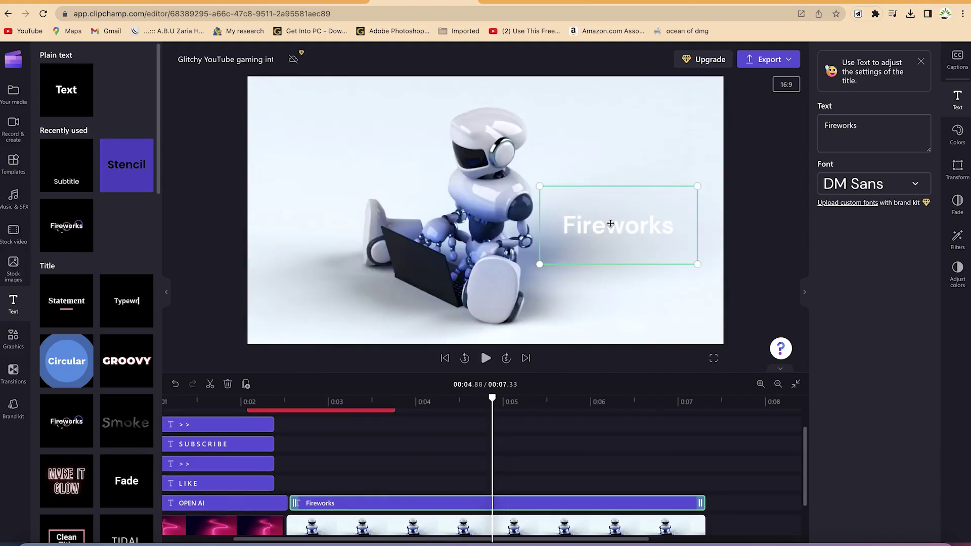
double_click(892, 132)
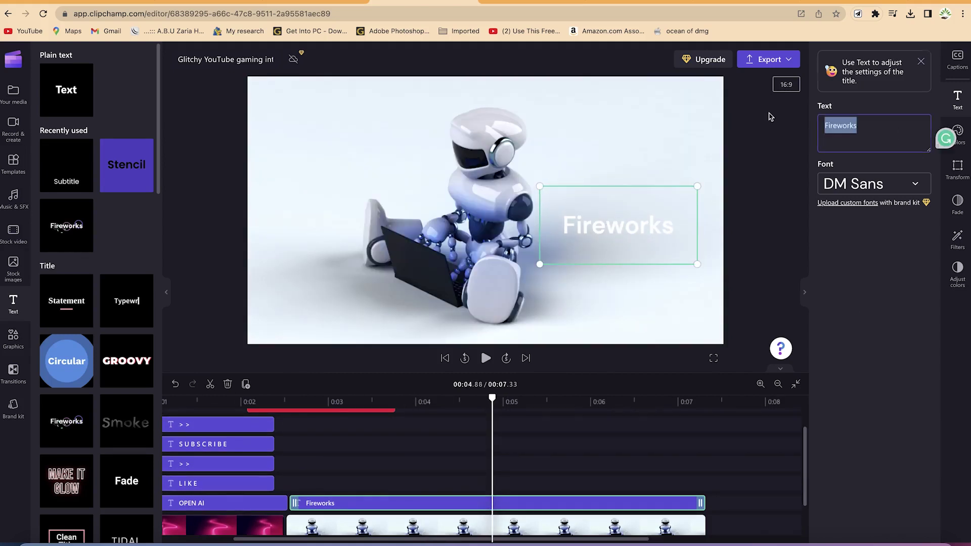
- Retype the Fireworks title as 'Welcome To' / 'My Channel' and replay the intro from 0:00
click(767, 113)
click(681, 217)
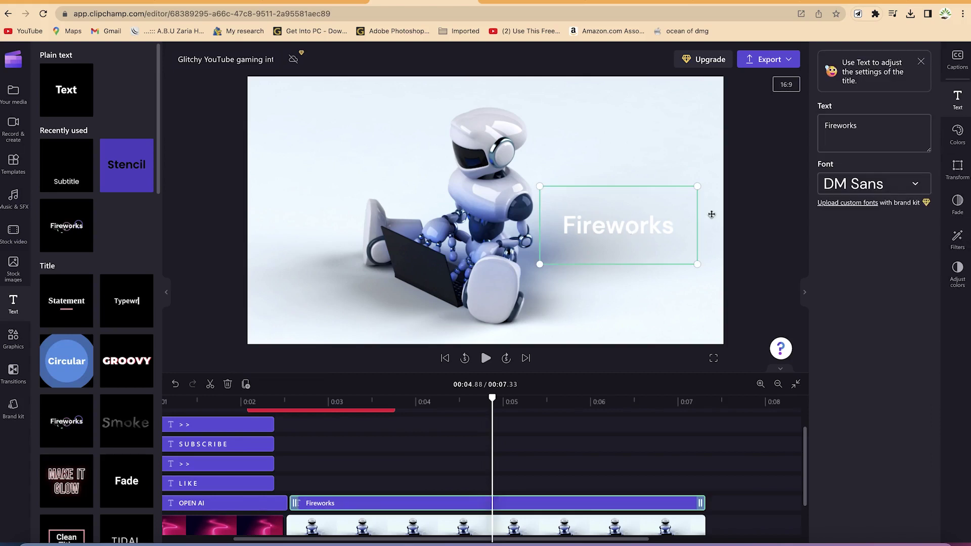
double_click(866, 132)
click(805, 125)
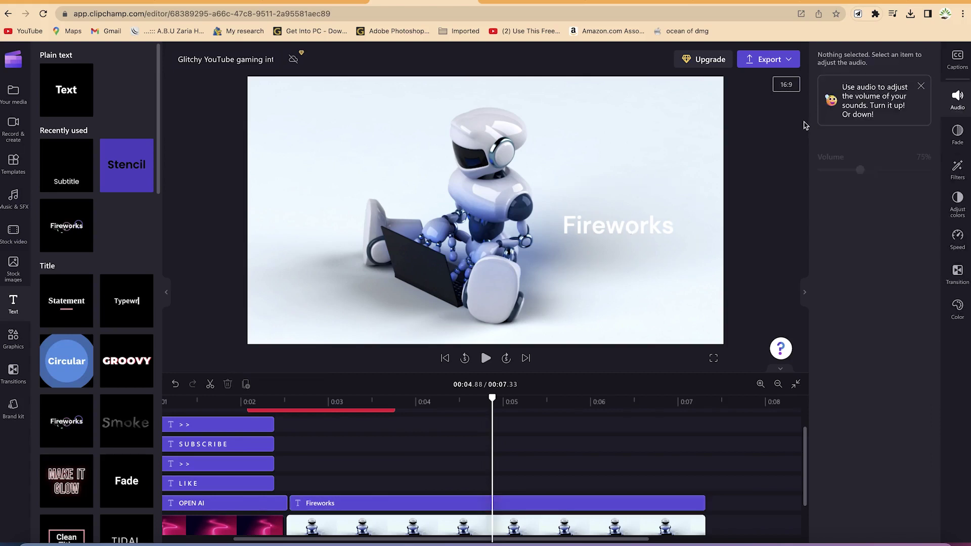
text(Welcome T)
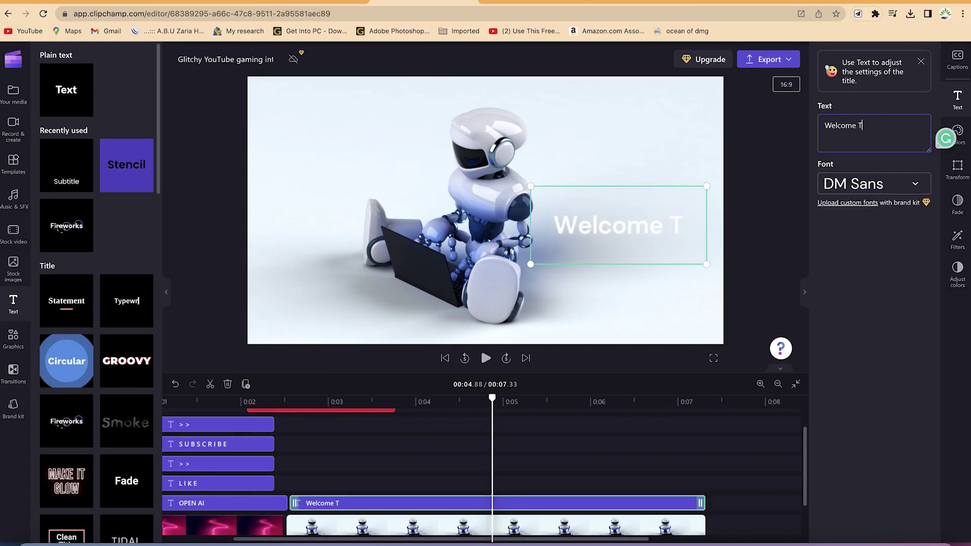
text(o My Channel)
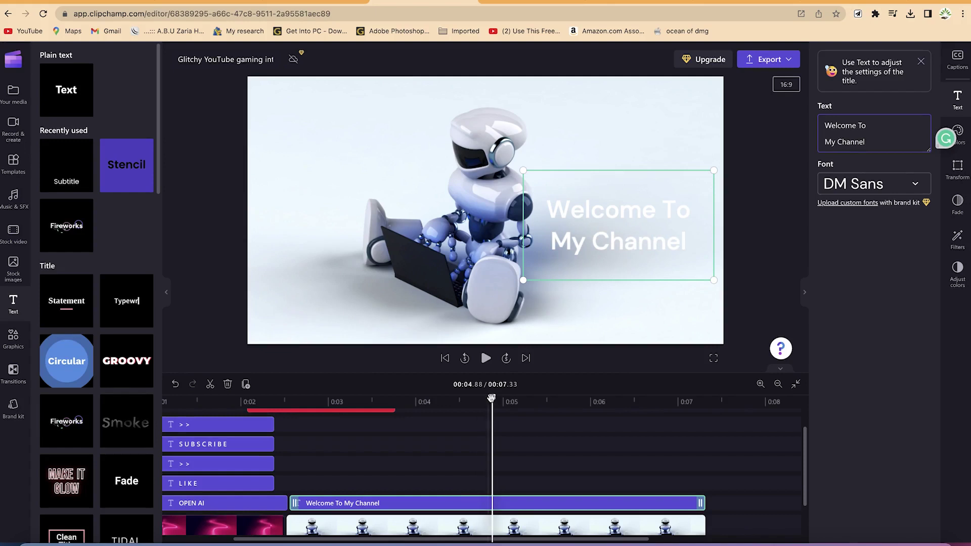
drag(492, 399, 150, 410)
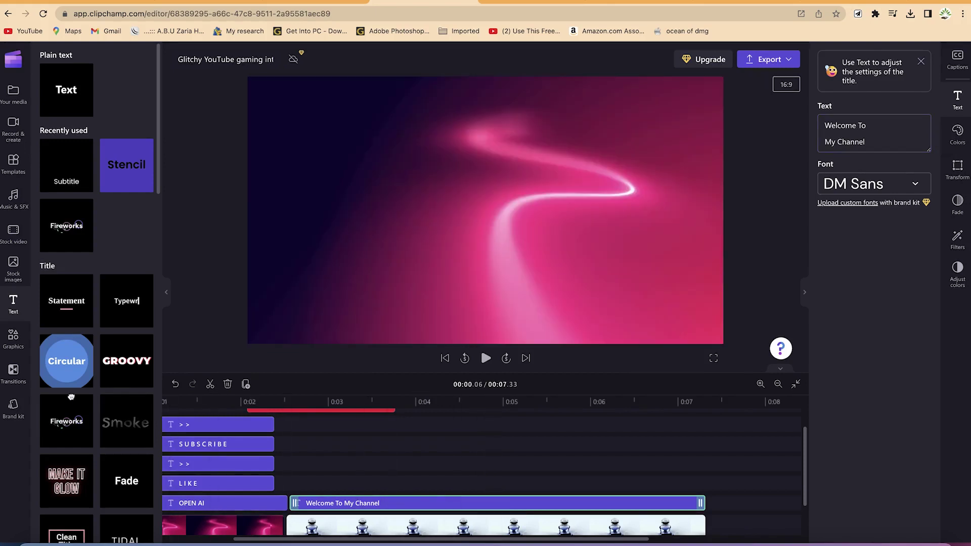
key(space)
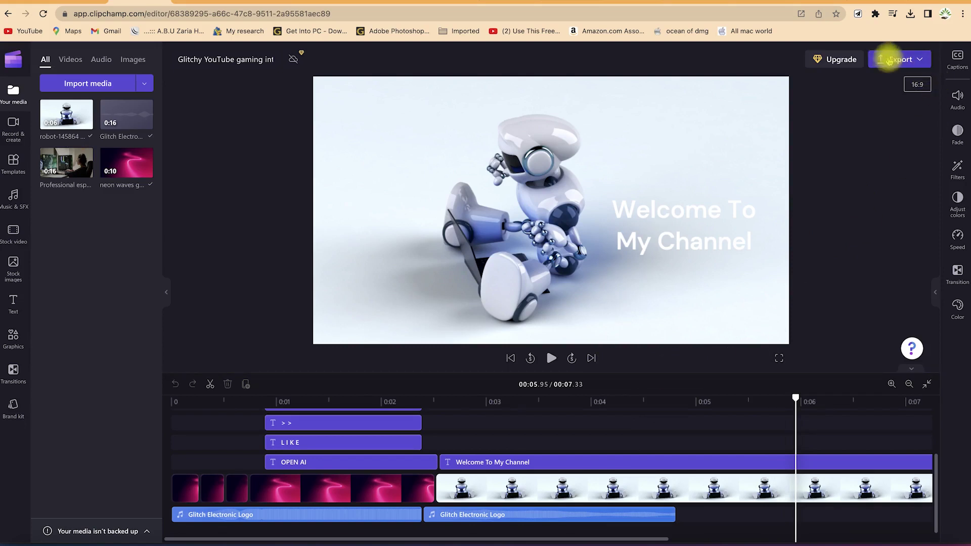
- Export the 7-second intro at 1080p and let the MP4 finish downloading
click(918, 60)
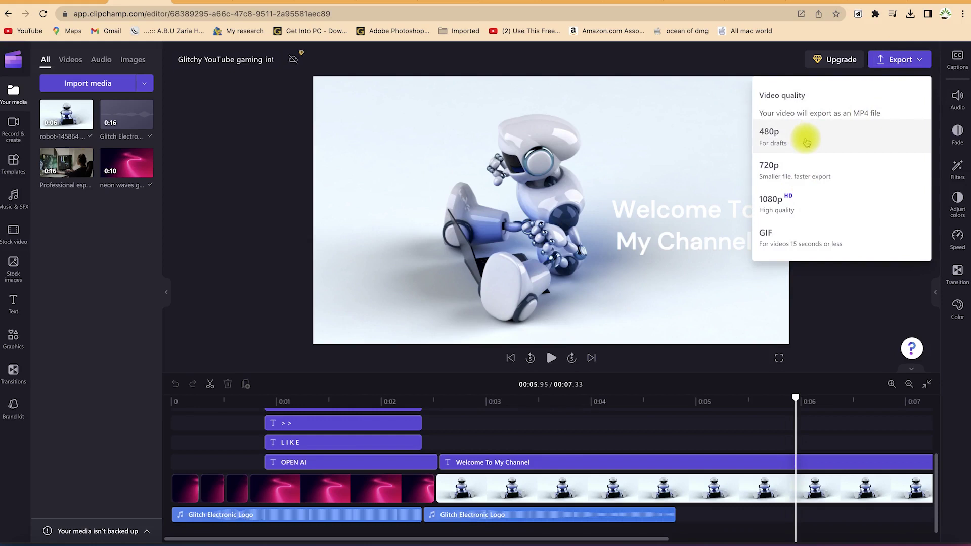
click(819, 206)
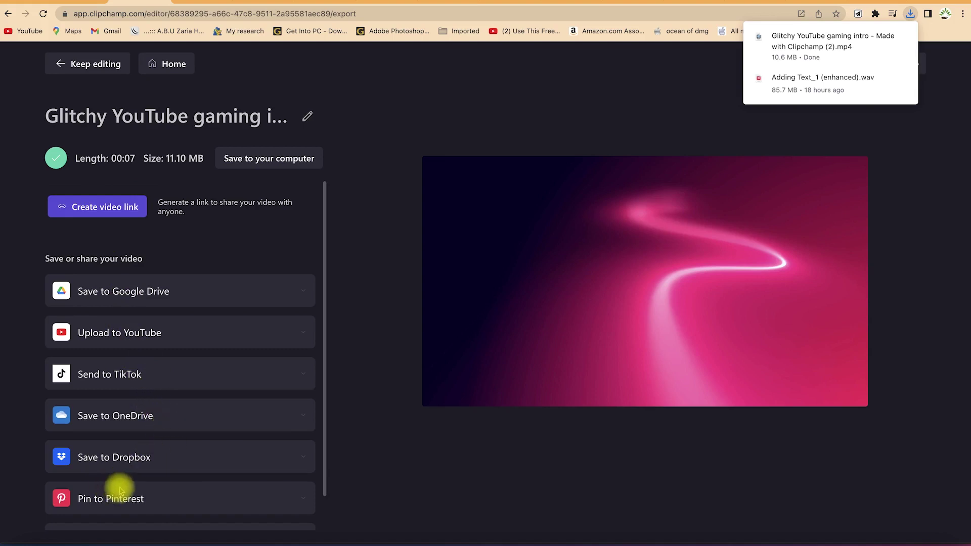
scroll(125, 487, down, 1)
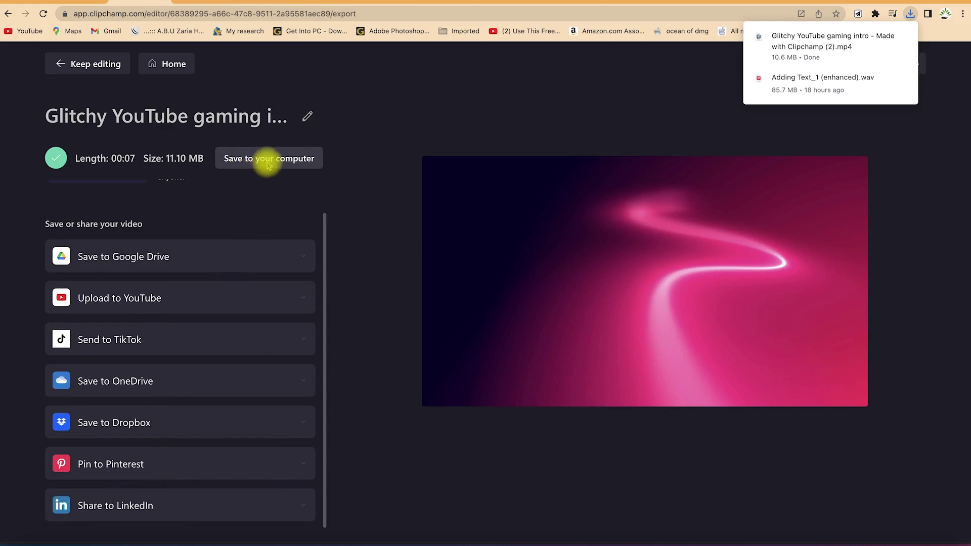
- Reveal 'Glitchy YouTube gaming intro - Made with Clipchamp (2).mp4' in the Finder Downloads folder
mouse_move(864, 39)
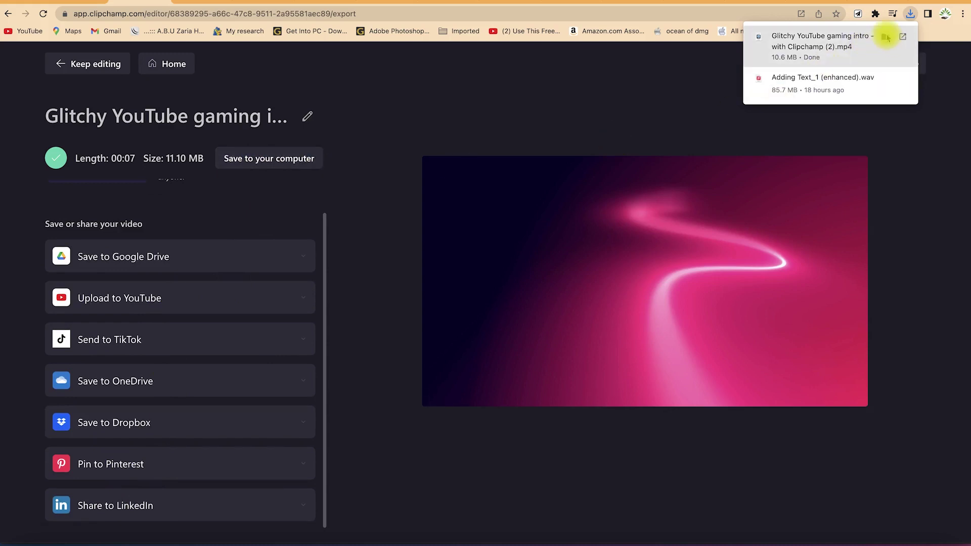
click(886, 37)
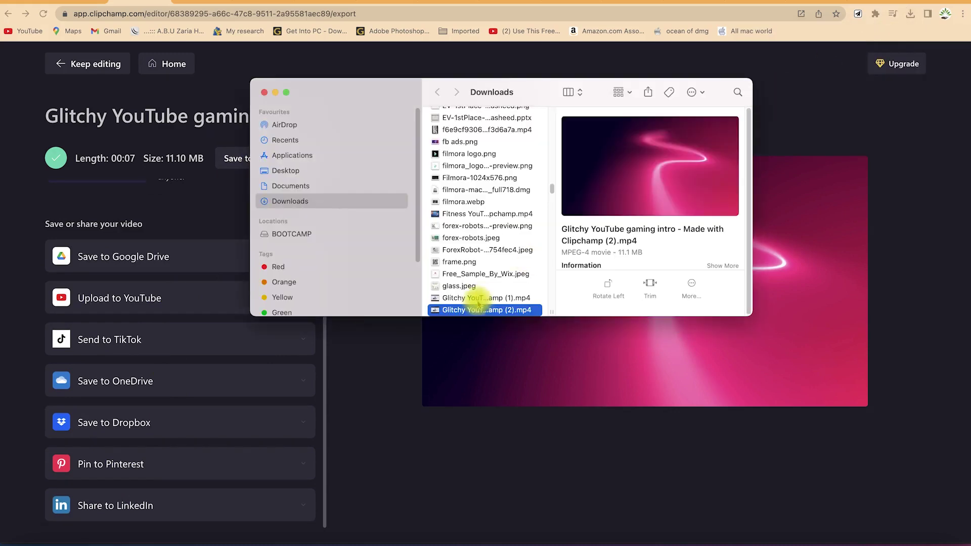